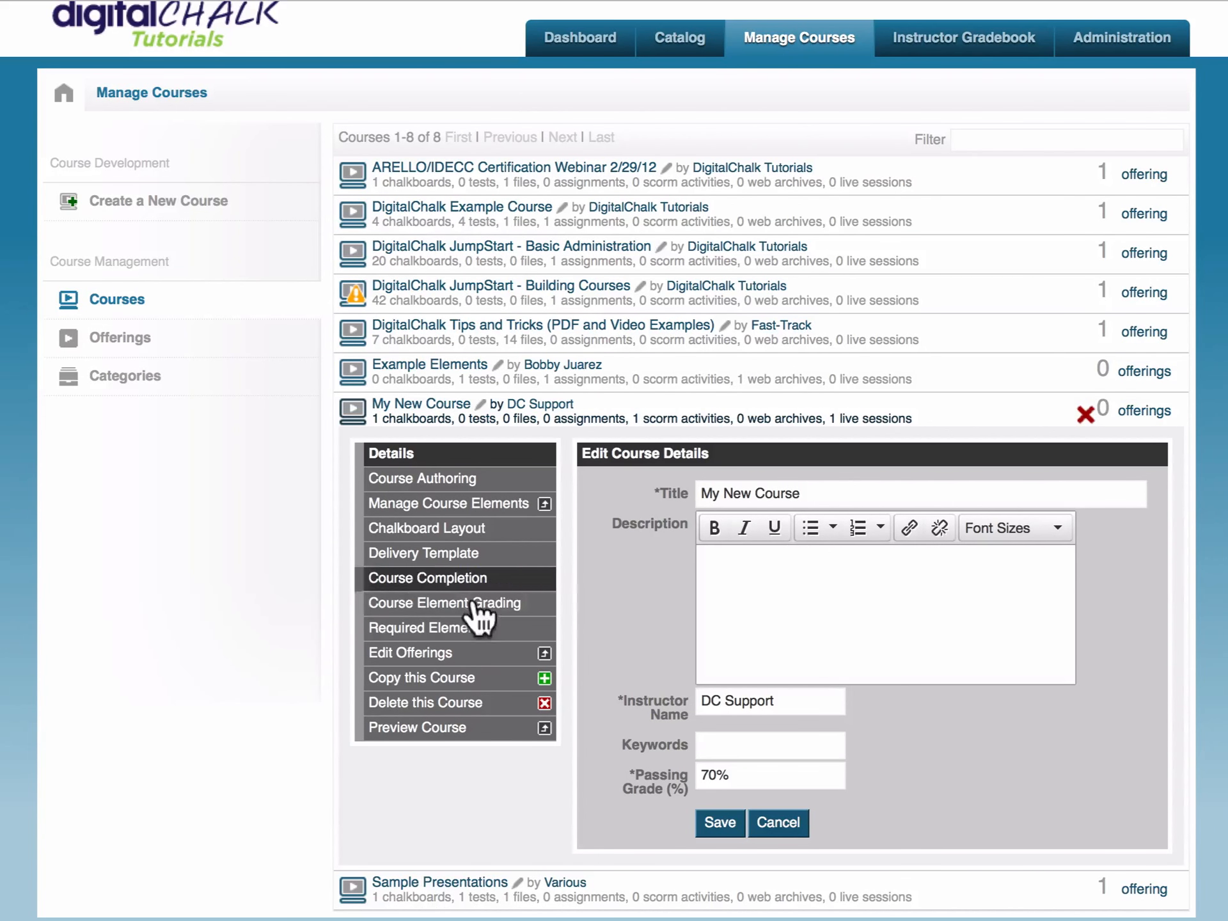
- Choose Edit Offerings from My New Course's menu in Manage Courses
click(469, 655)
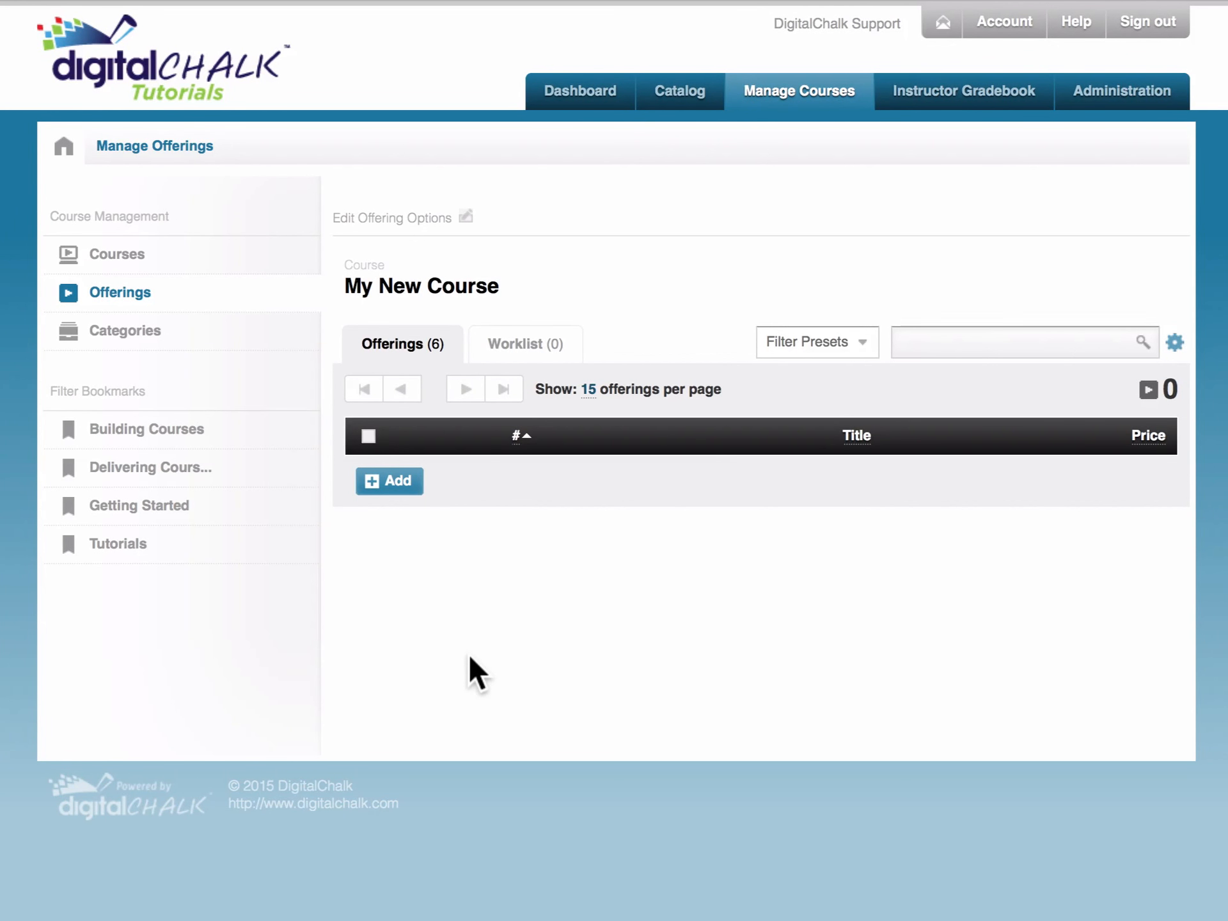
- Add a new offering to My New Course from the offerings table
click(389, 479)
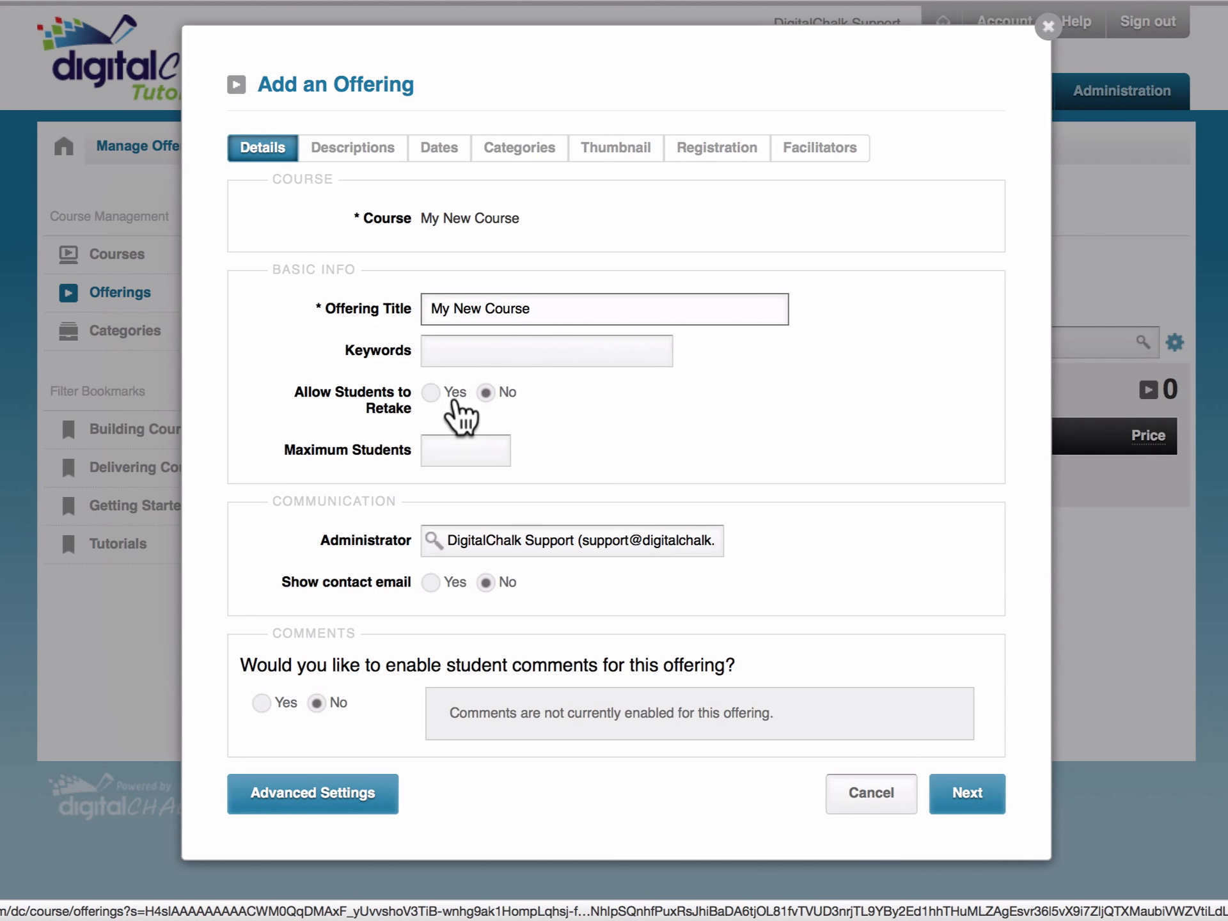
- Set Allow Students to Retake and student comments both to Yes on the Details tab
click(431, 392)
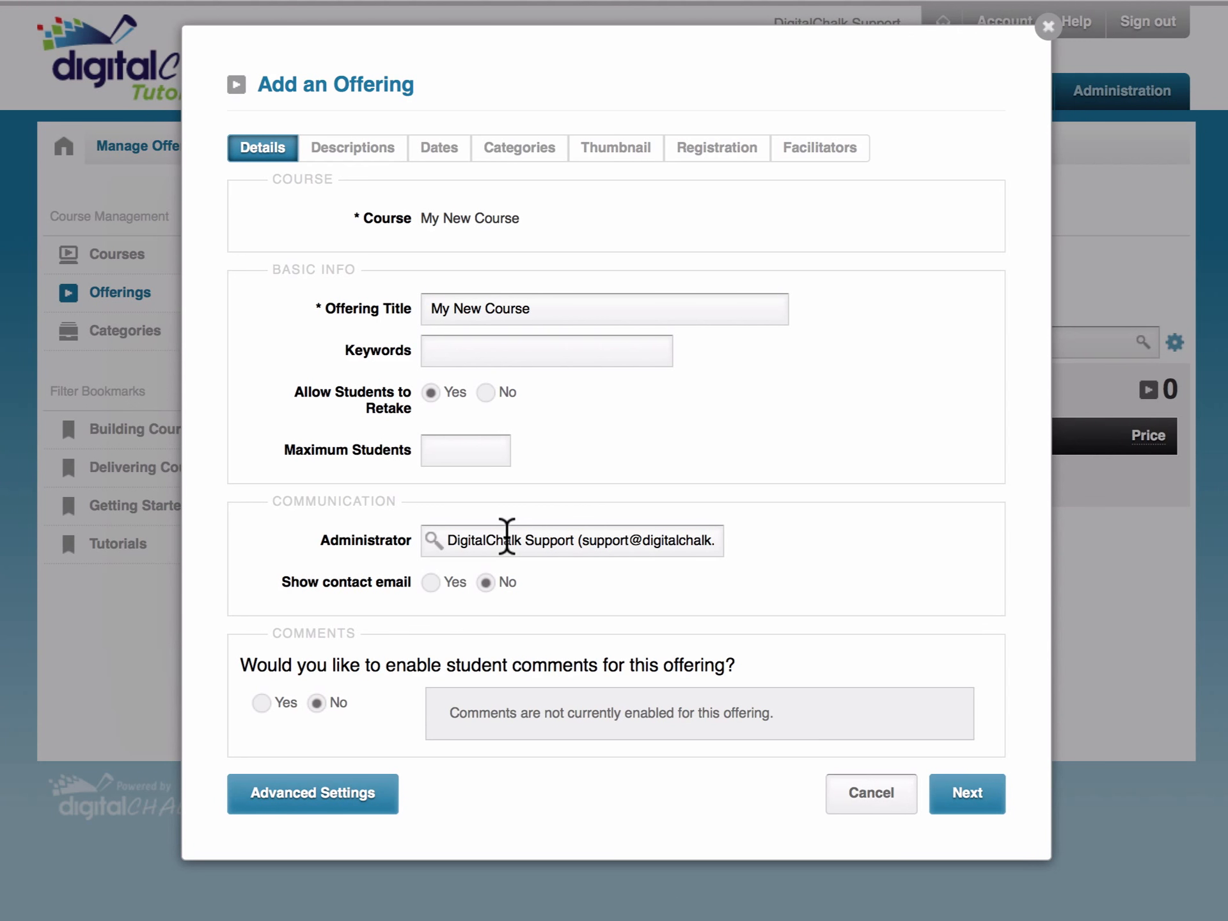
click(261, 702)
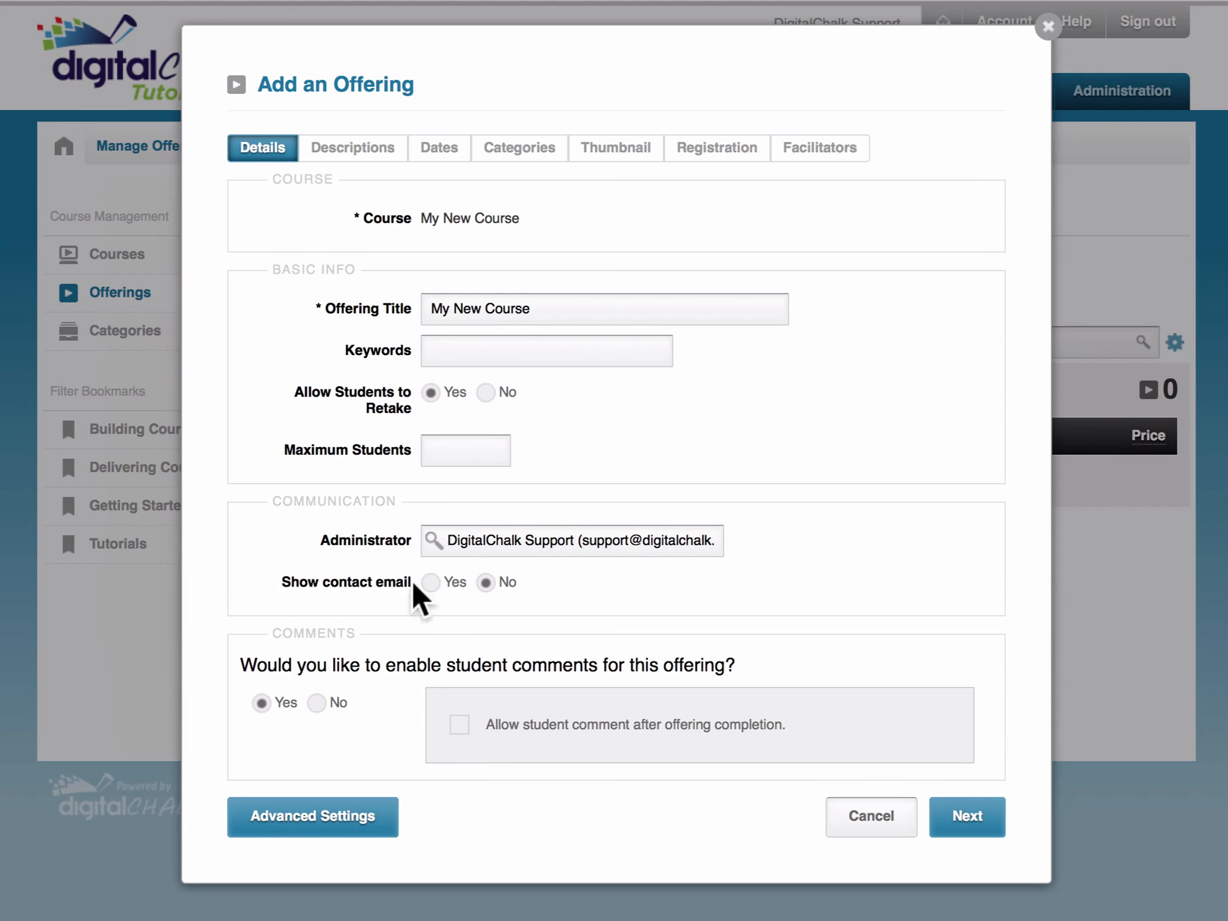
click(354, 151)
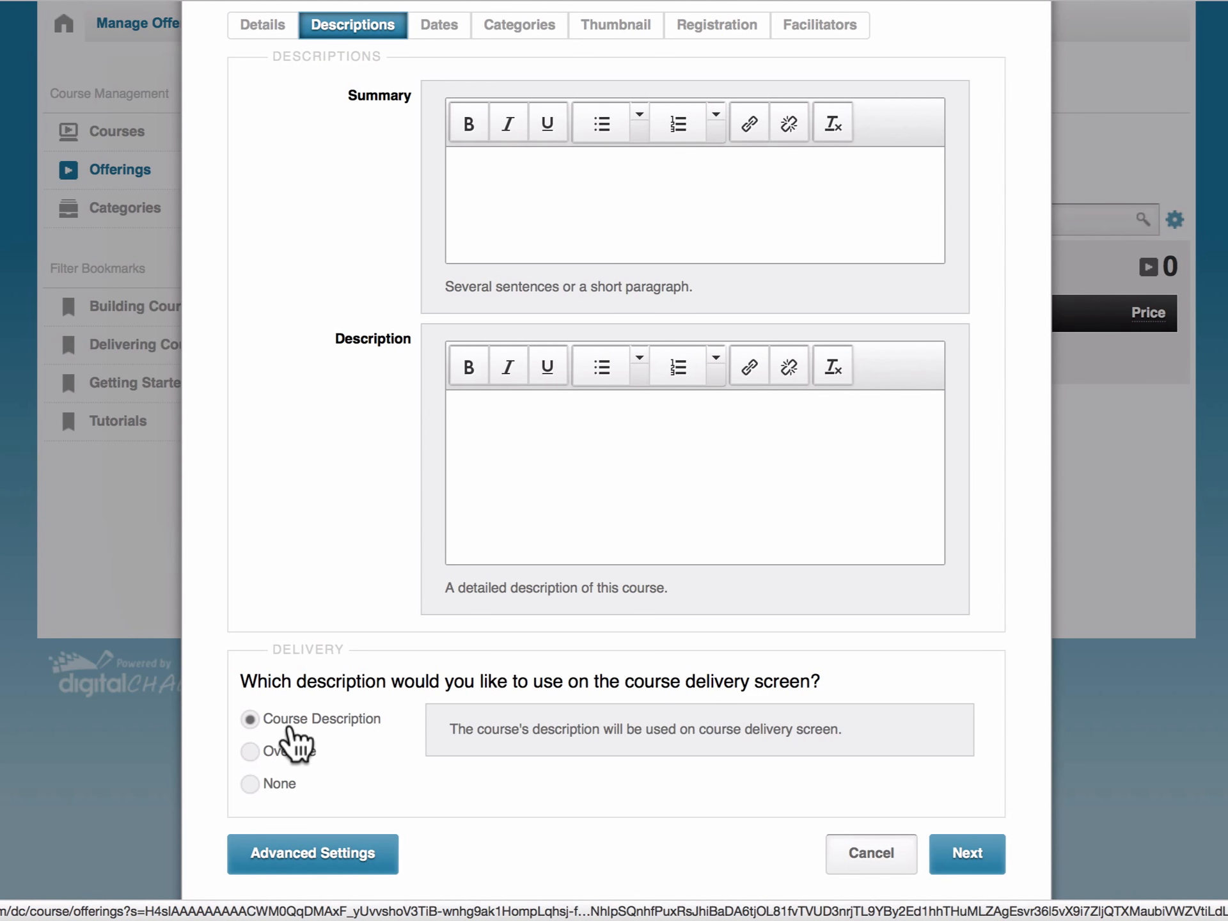
- Override the delivery description with None so nothing shows on the delivery screen
click(250, 751)
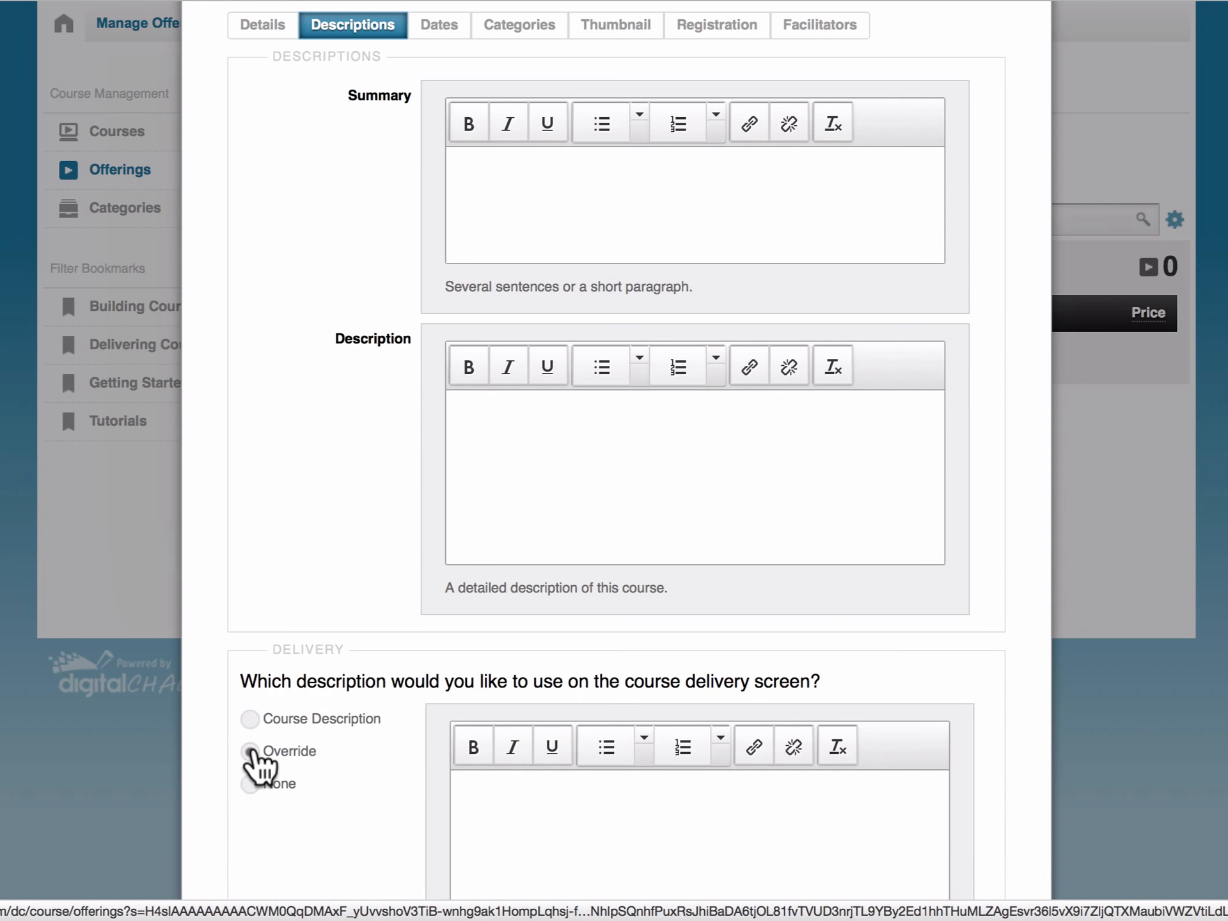
scroll(420, 755, down, 3)
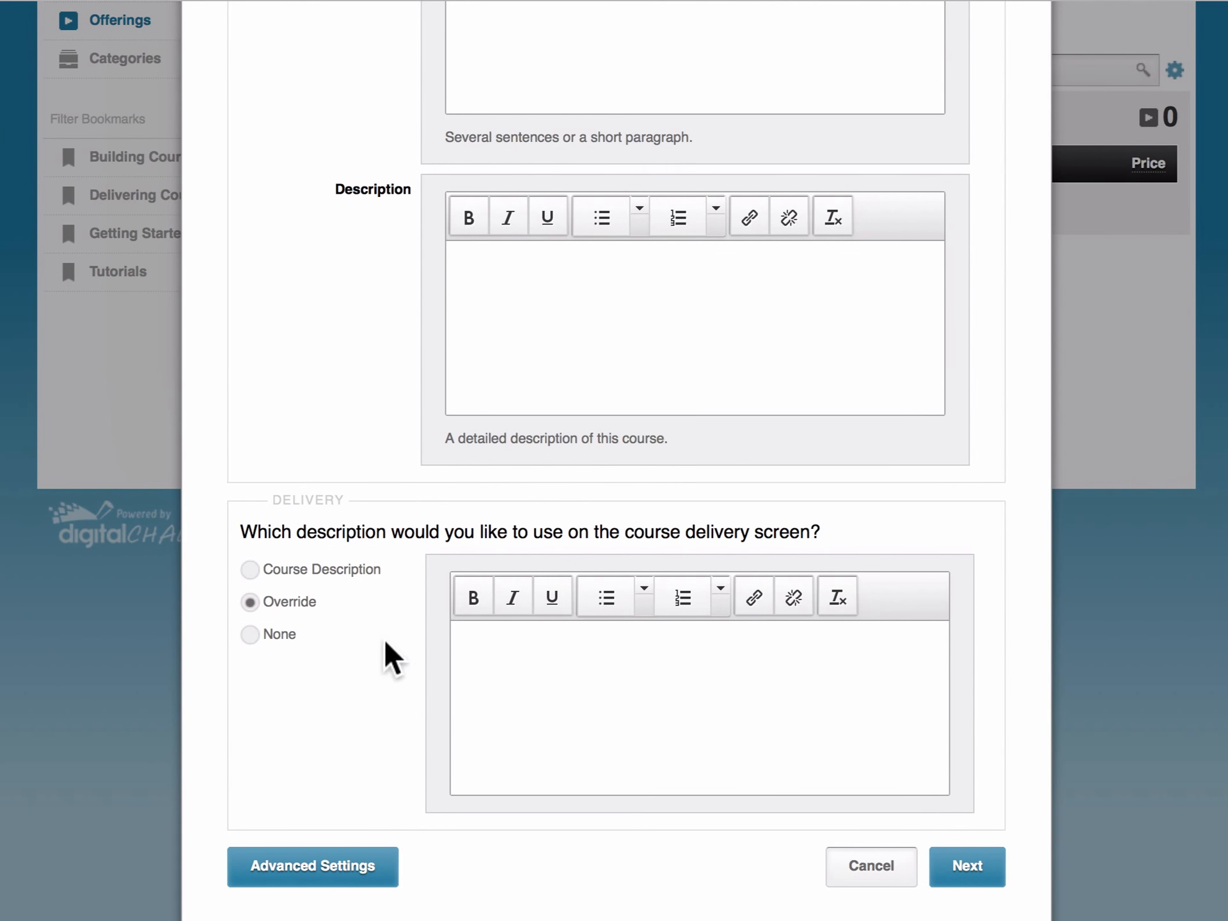
click(249, 634)
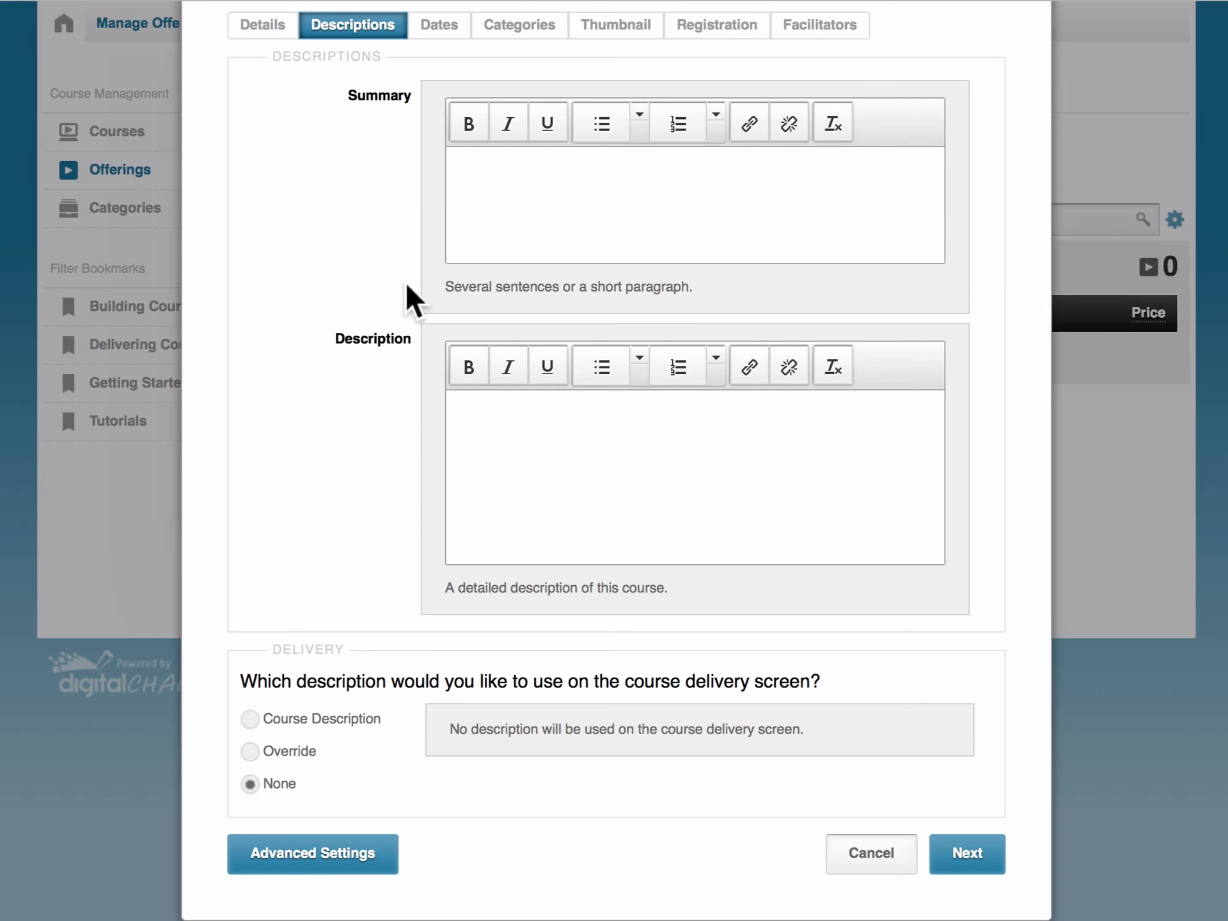
click(432, 27)
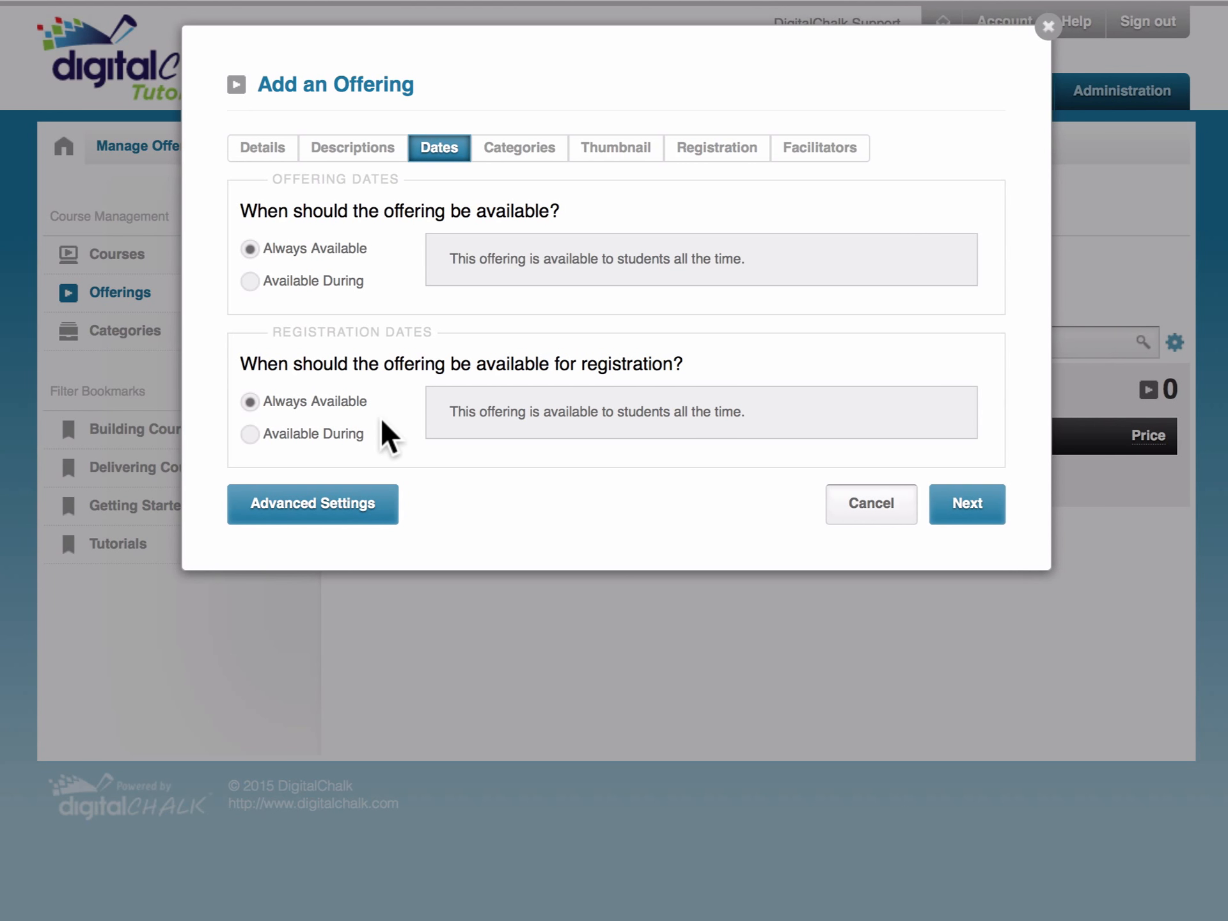
- Leave both offering and registration dates at Always Available after trying Available During
click(251, 435)
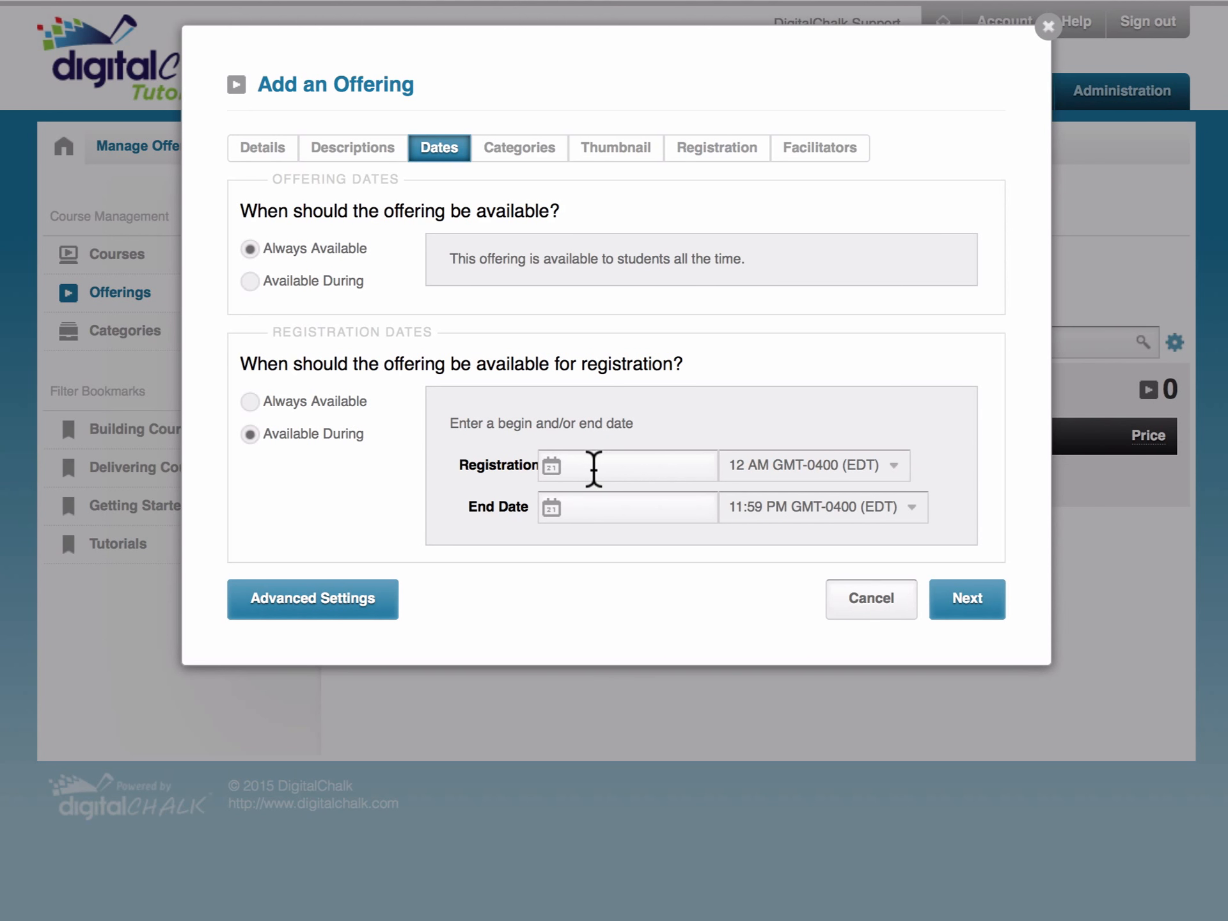
click(250, 282)
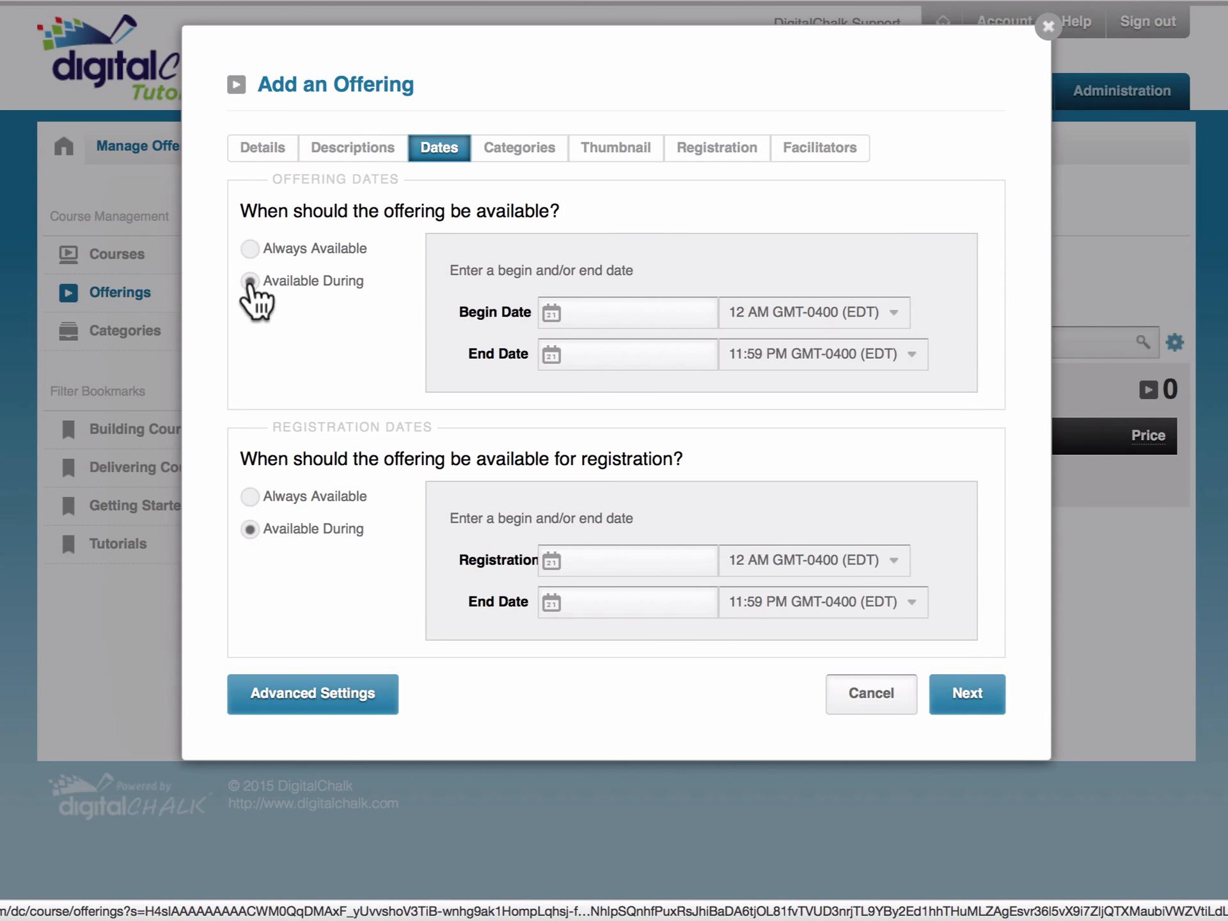
click(250, 249)
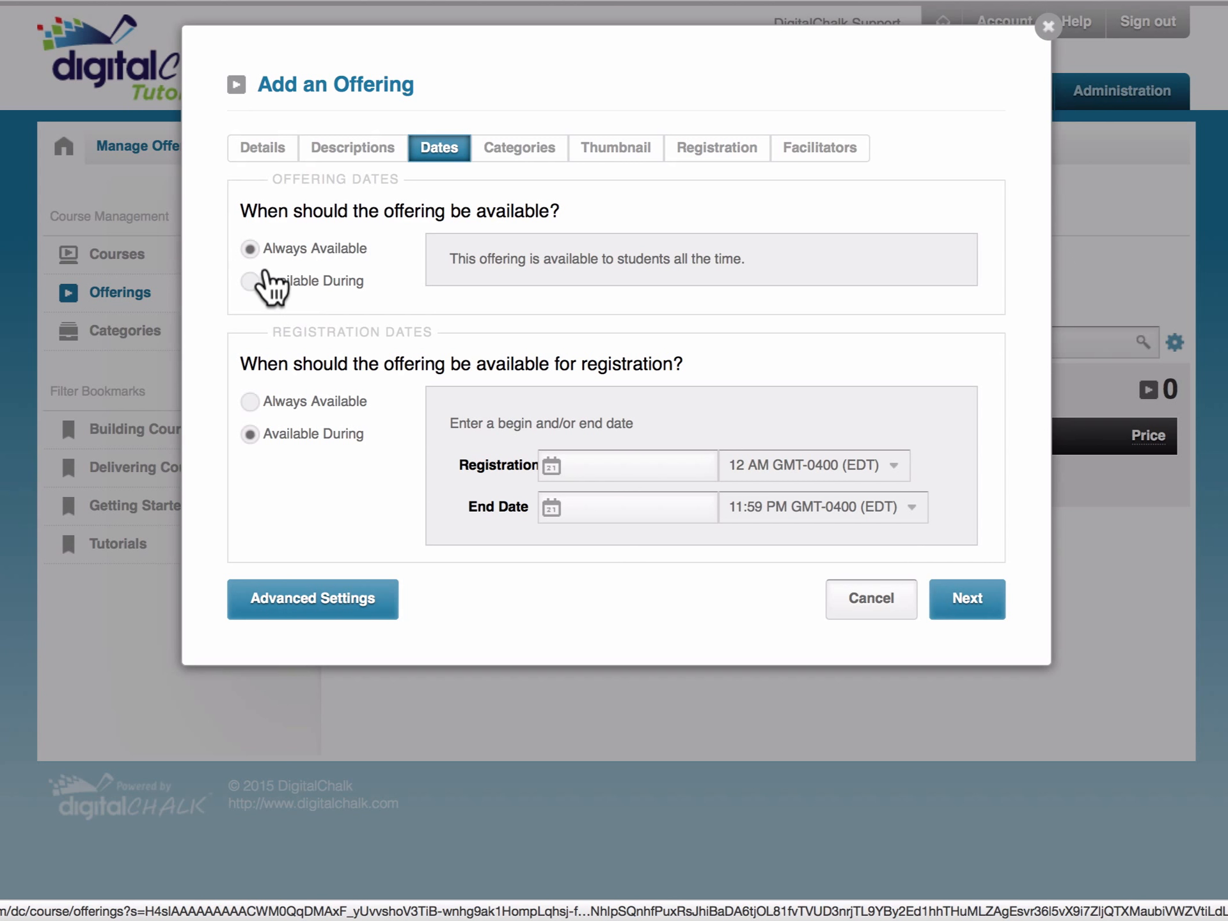
click(250, 402)
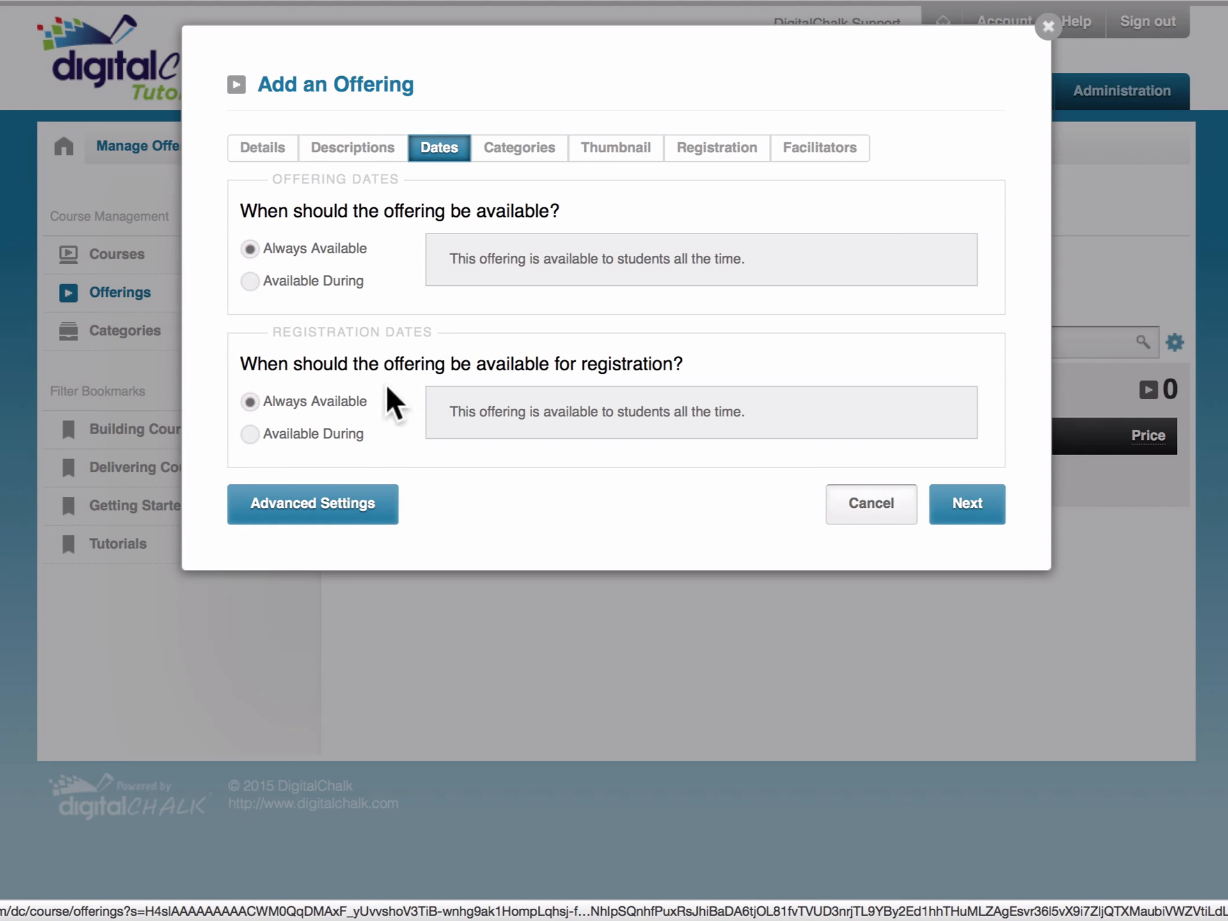
click(545, 156)
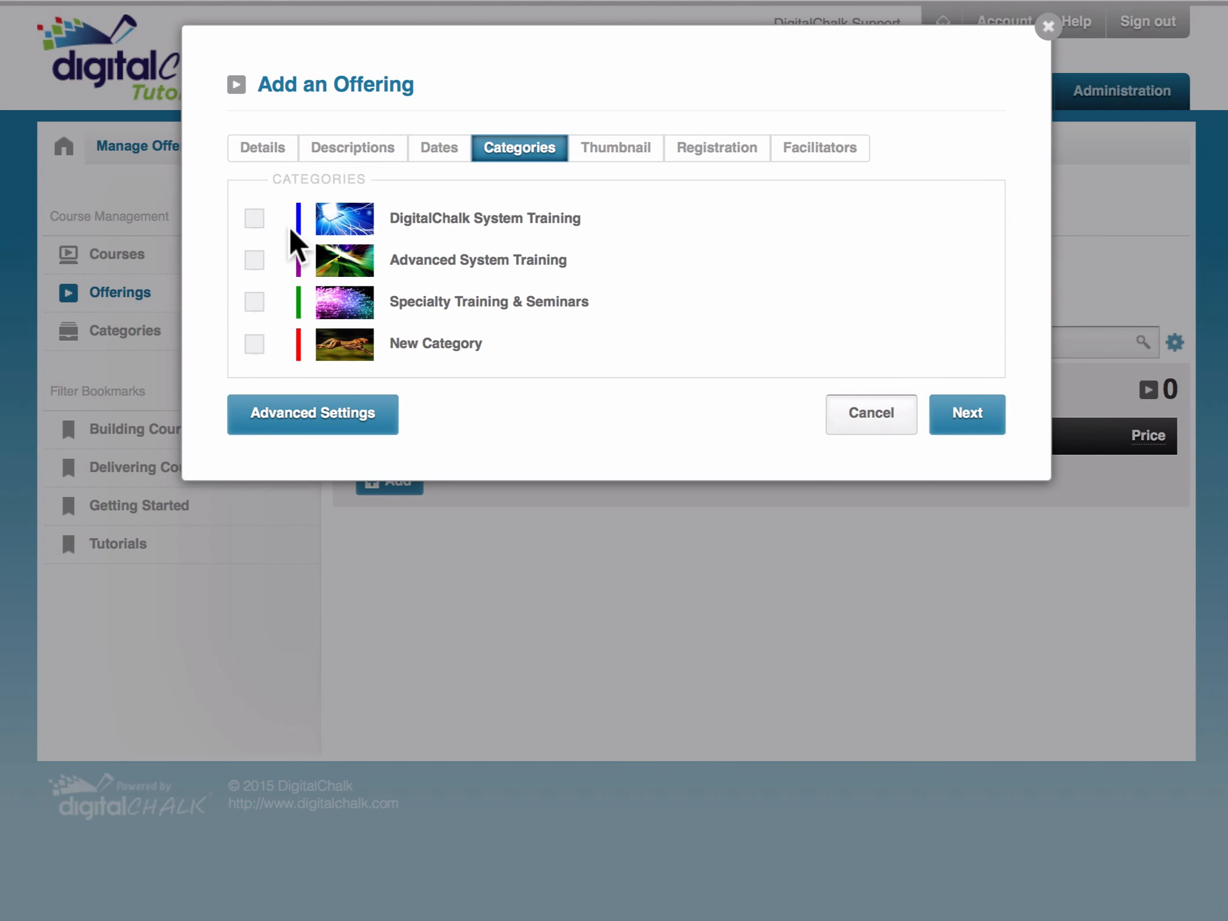
- Leave all four categories unticked and go to the thumbnail choice
click(615, 168)
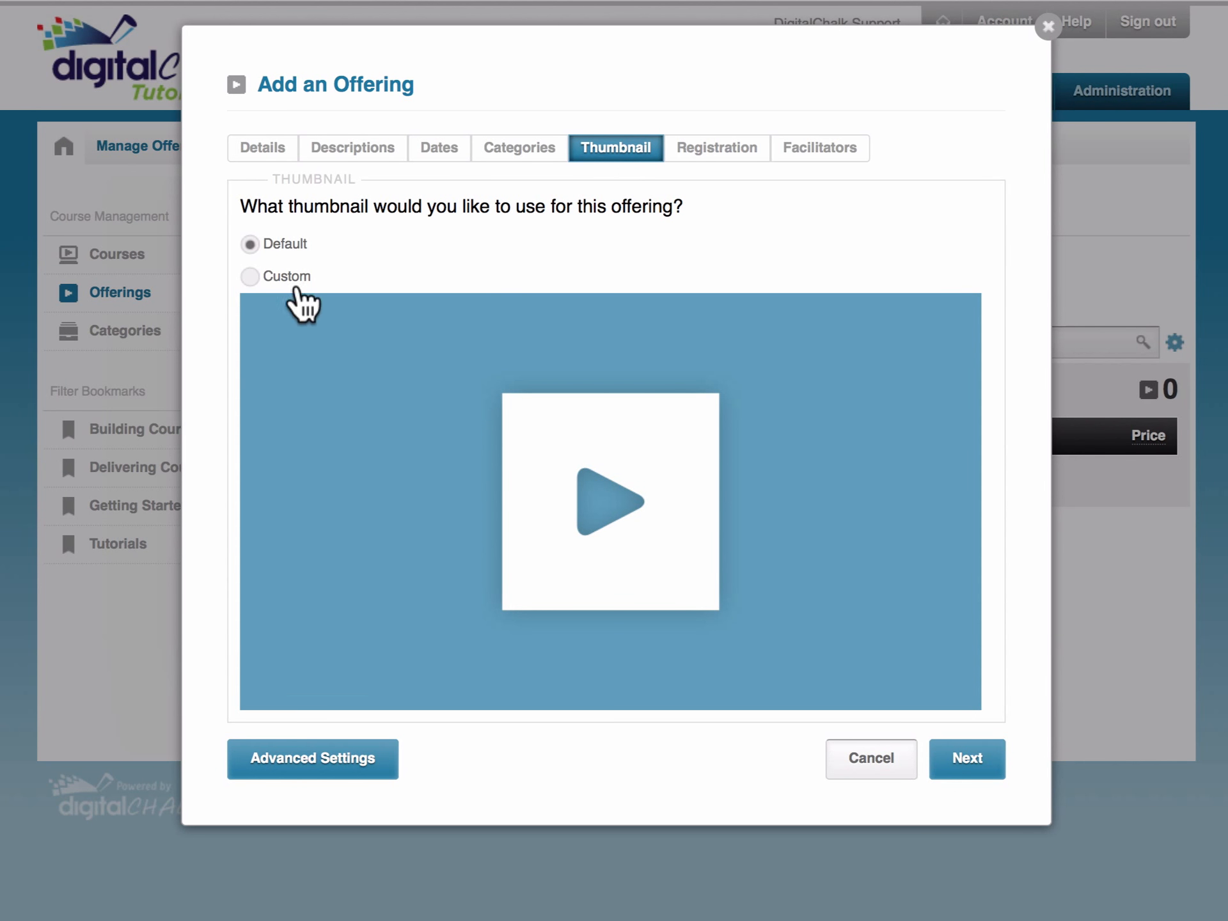
- Switch the thumbnail to Custom and select cheetah.jpg from Demo Files > 08 - Offering Images
click(249, 276)
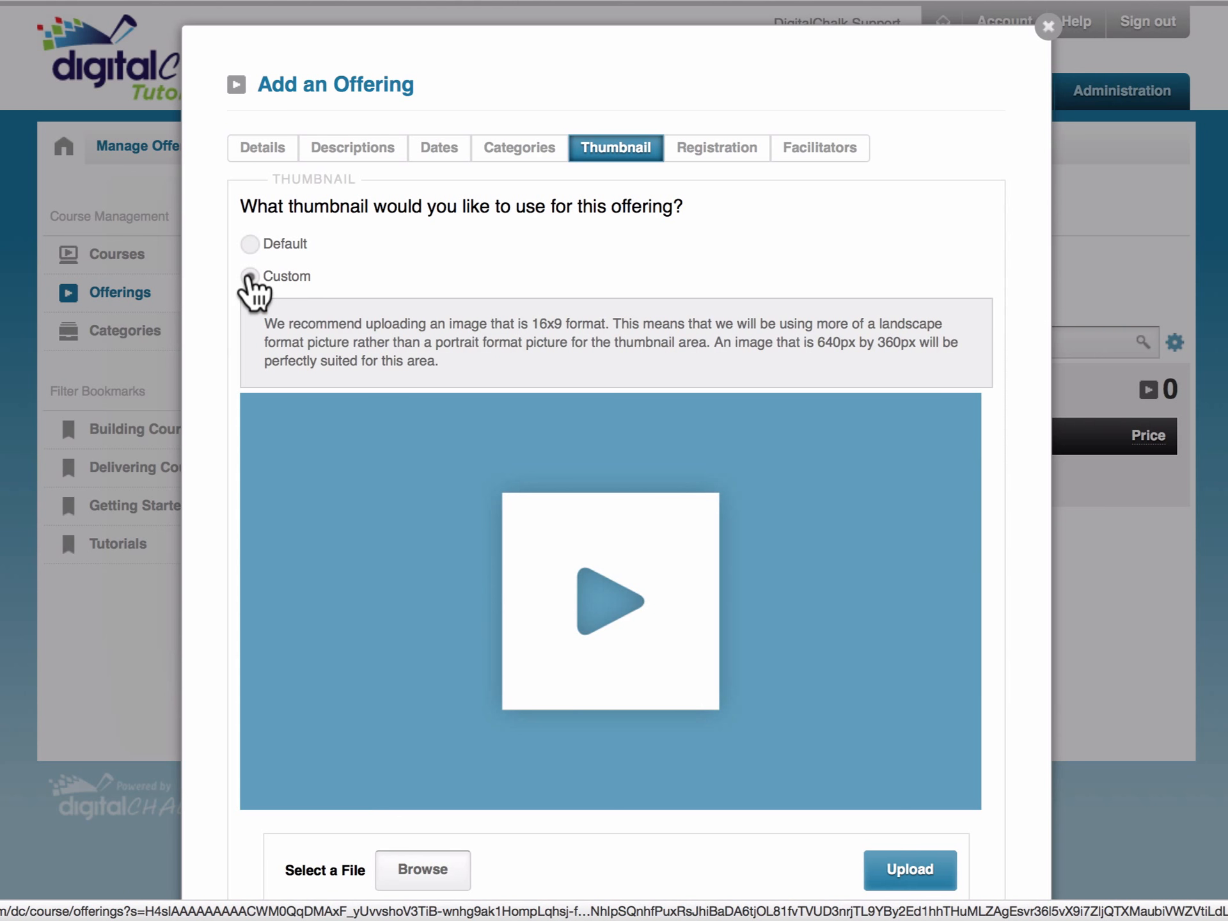
scroll(249, 281, down, 3)
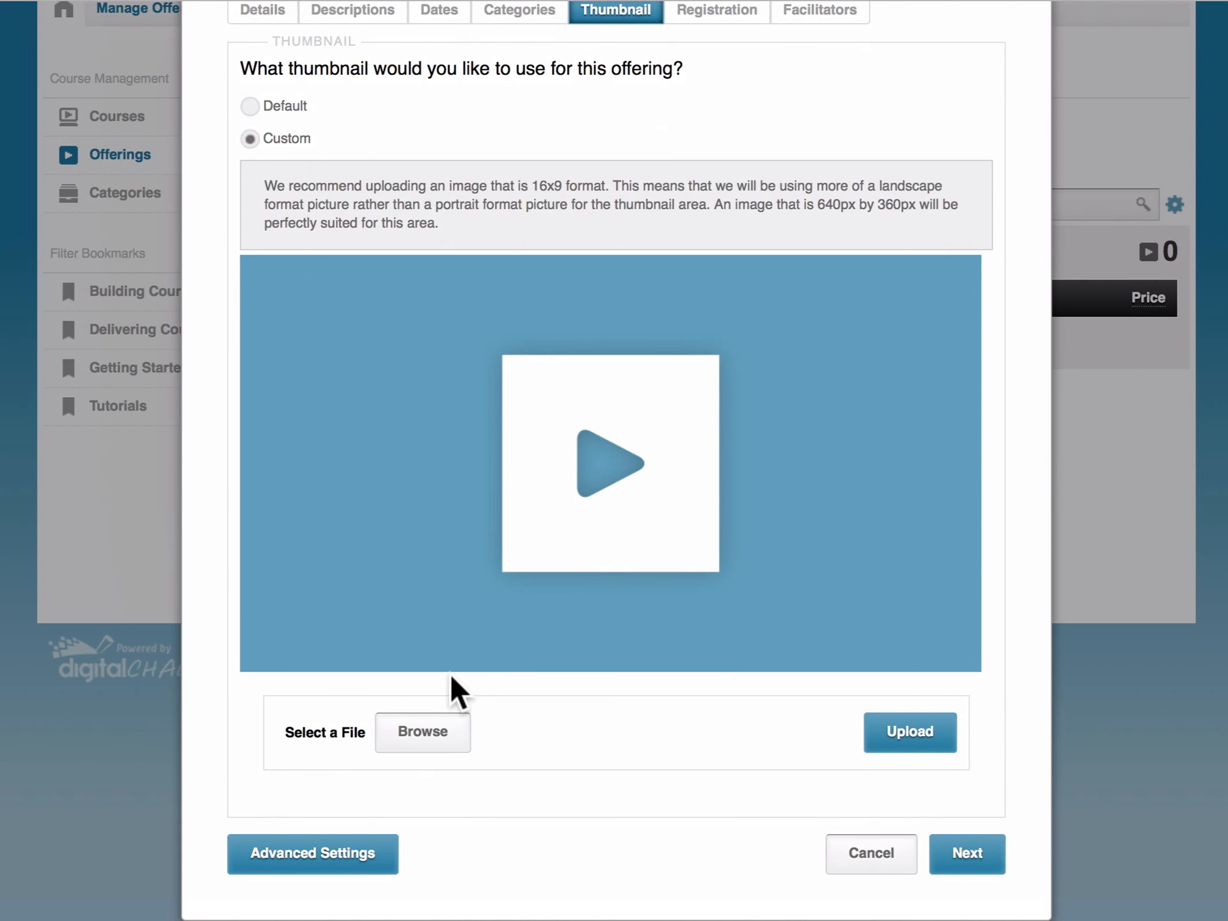
click(424, 736)
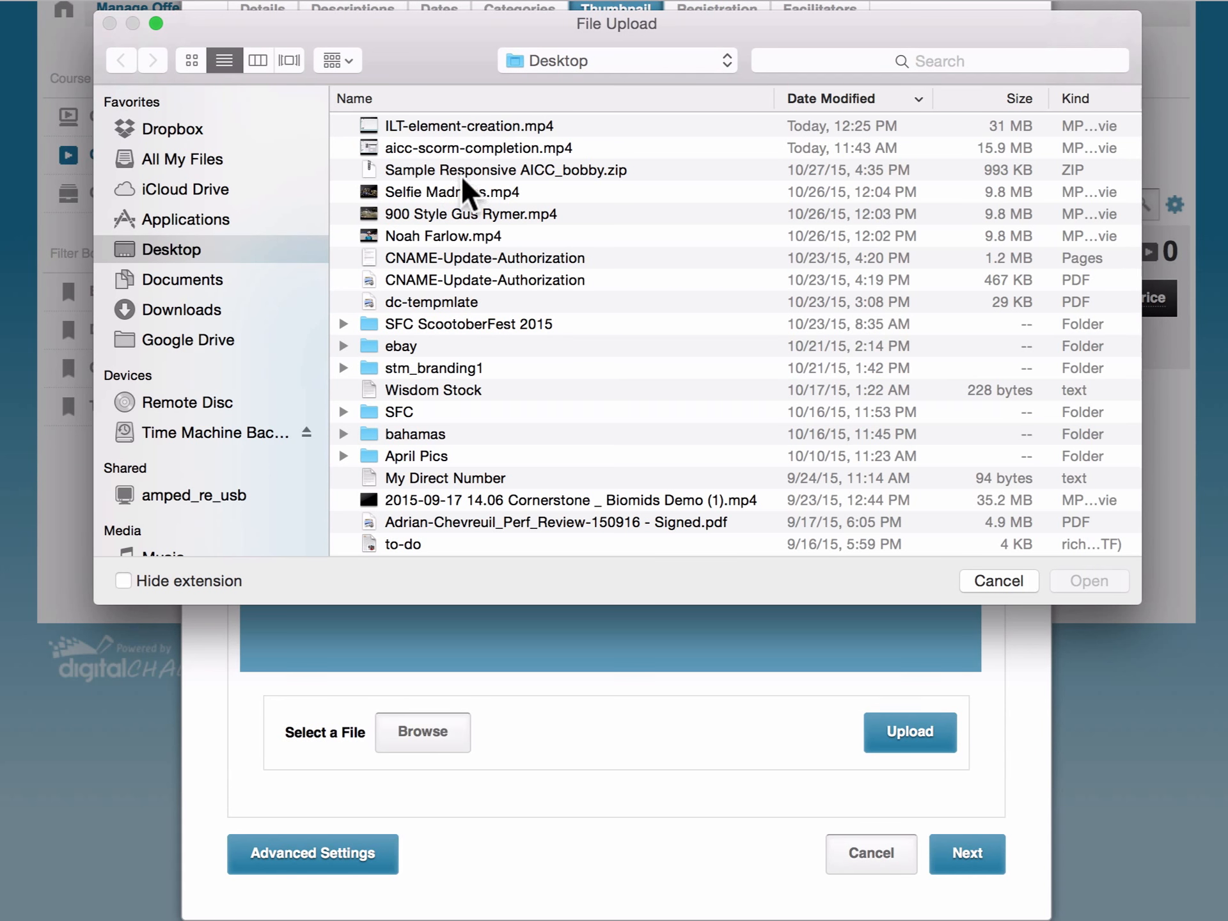
click(488, 96)
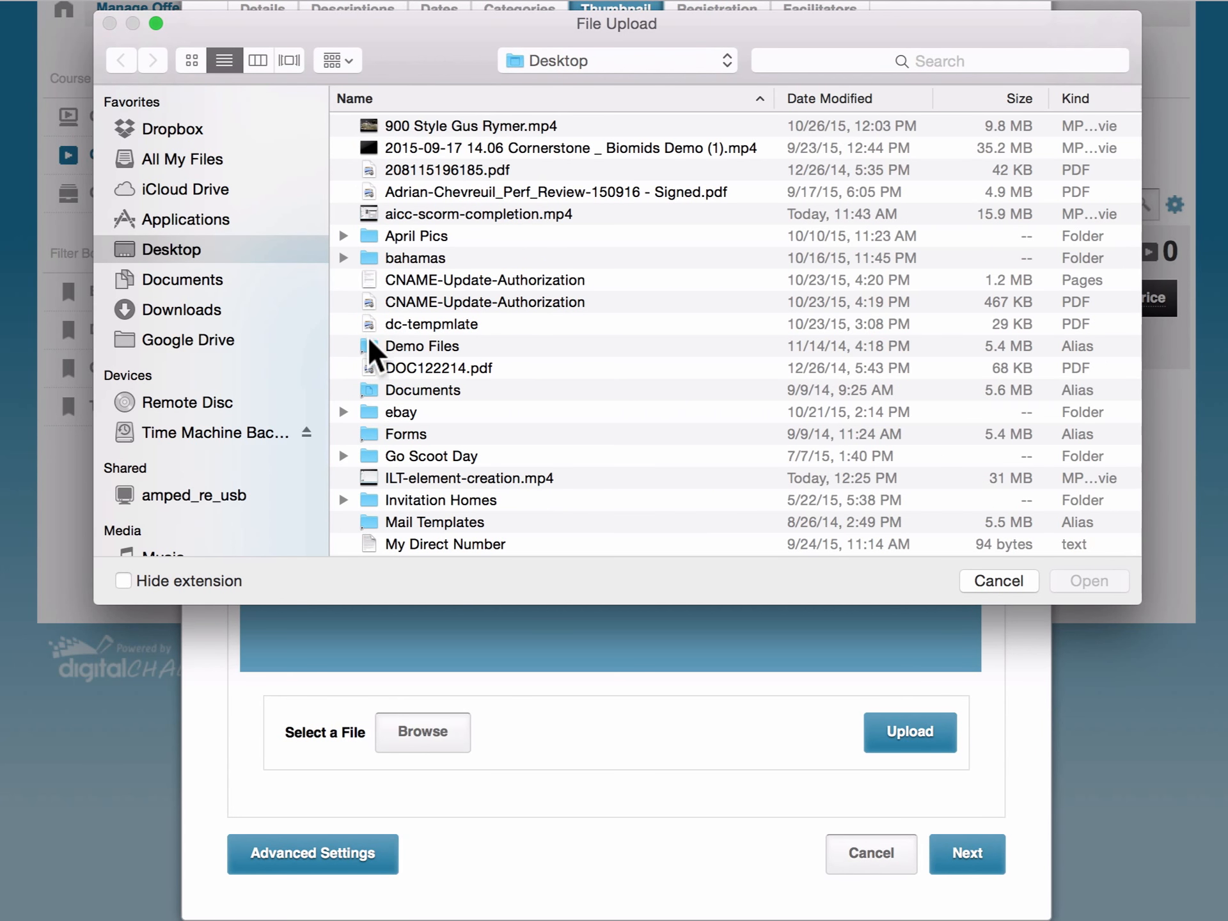
click(369, 345)
click(369, 346)
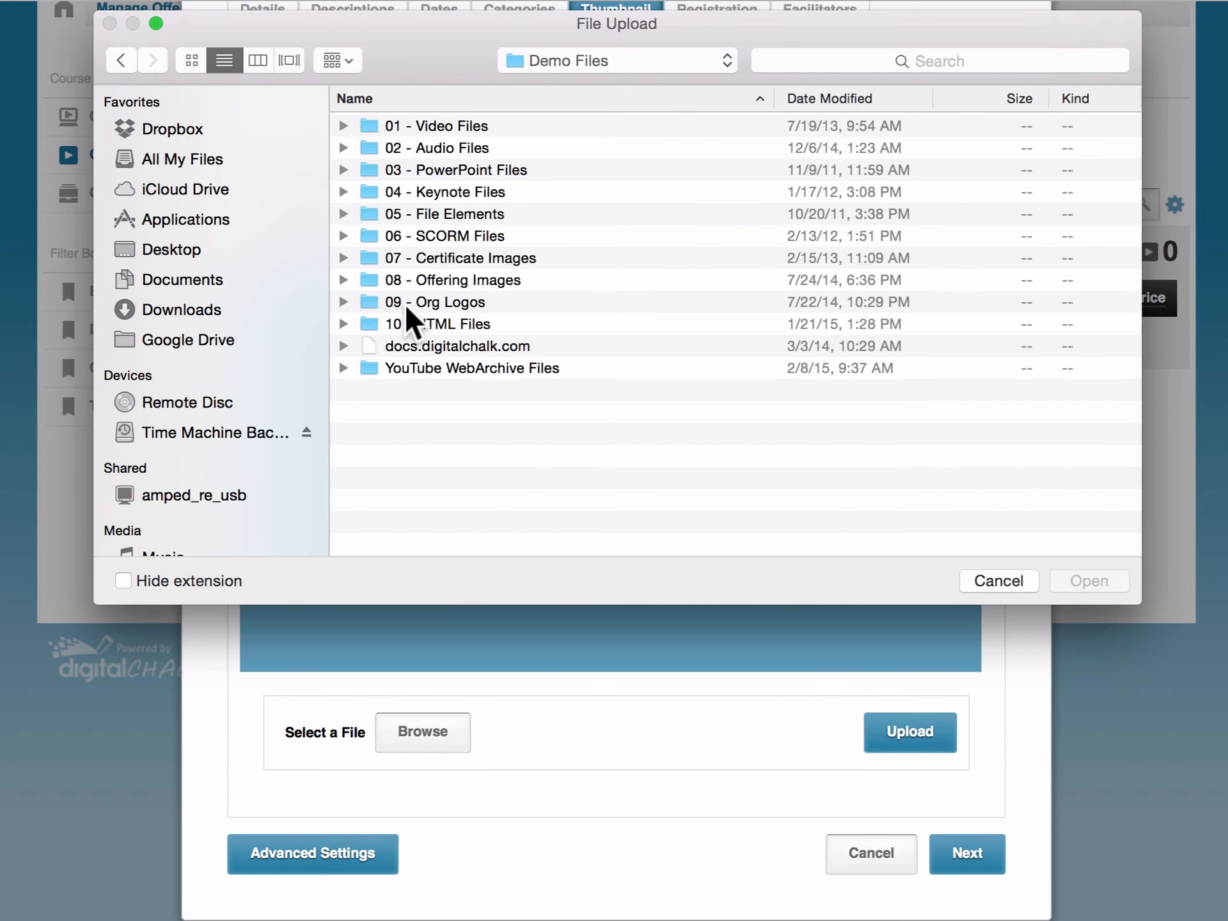
double_click(376, 280)
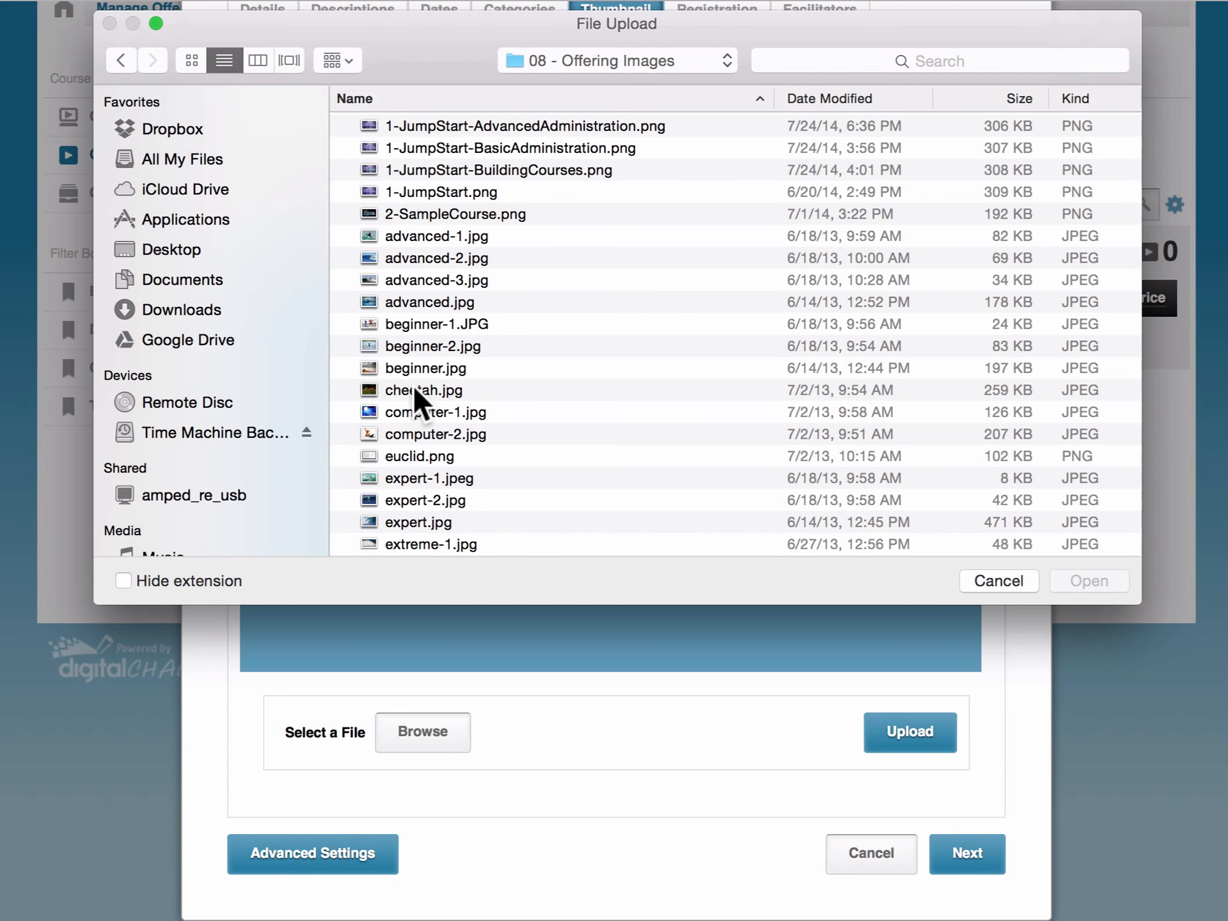
double_click(414, 387)
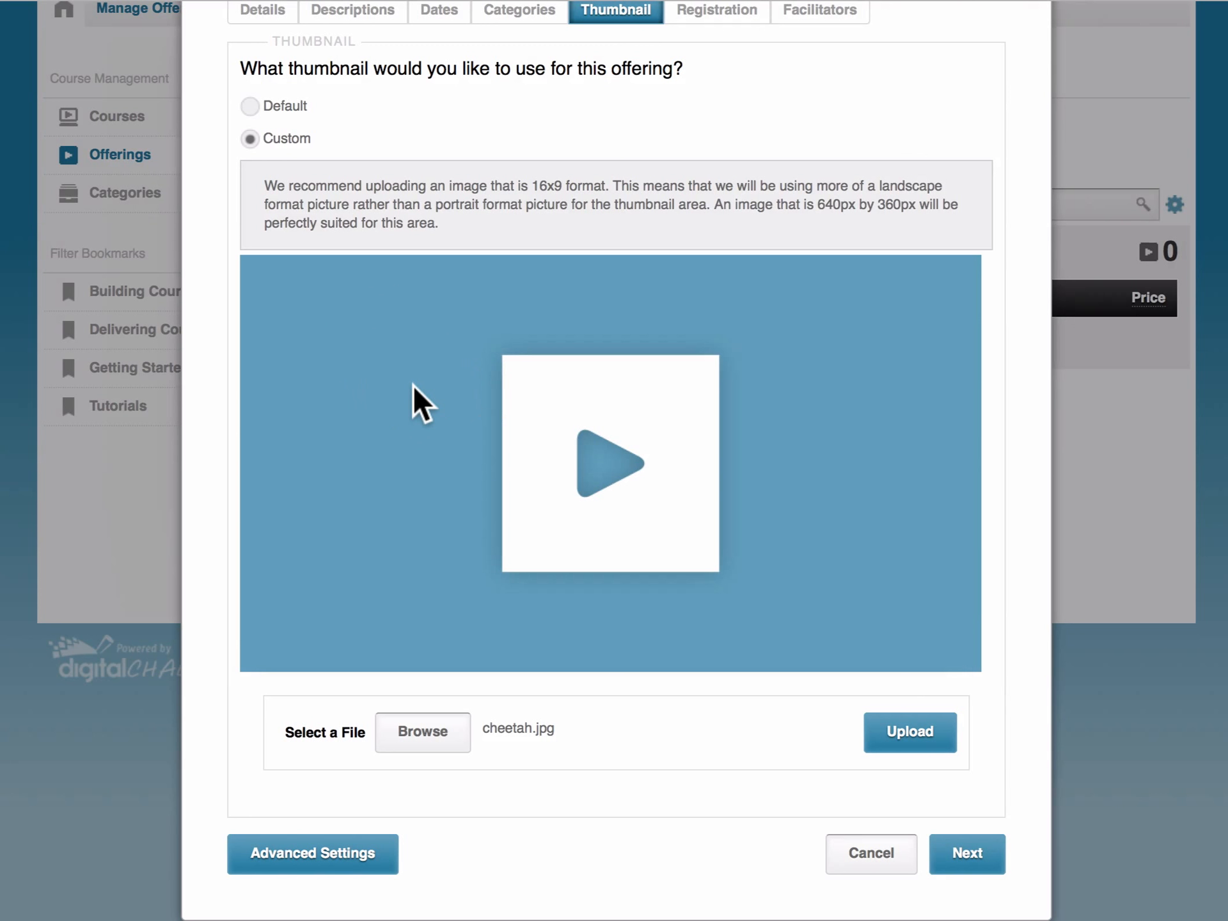
- Upload cheetah.jpg and crop the thumbnail to a full-width band over the cheetah
click(933, 733)
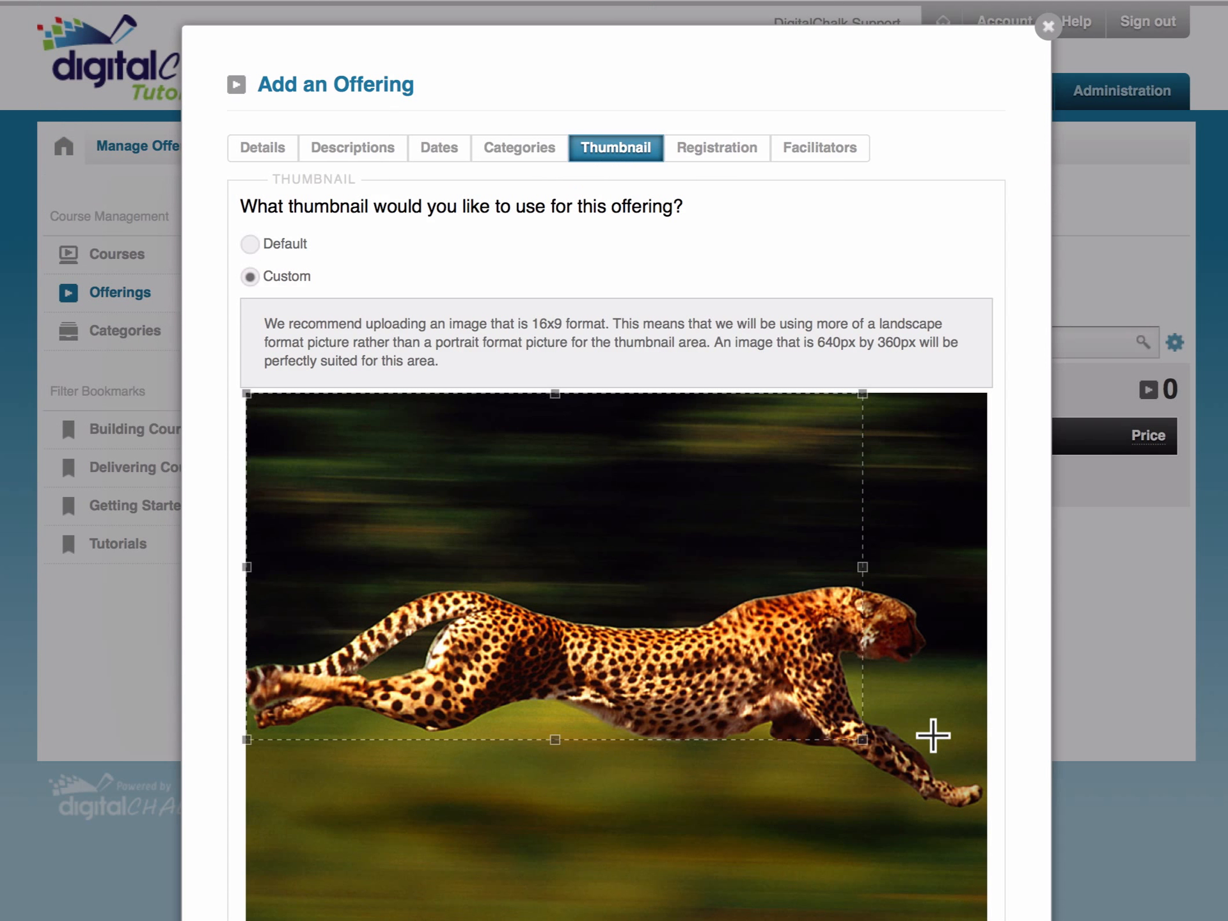
scroll(996, 701, down, 5)
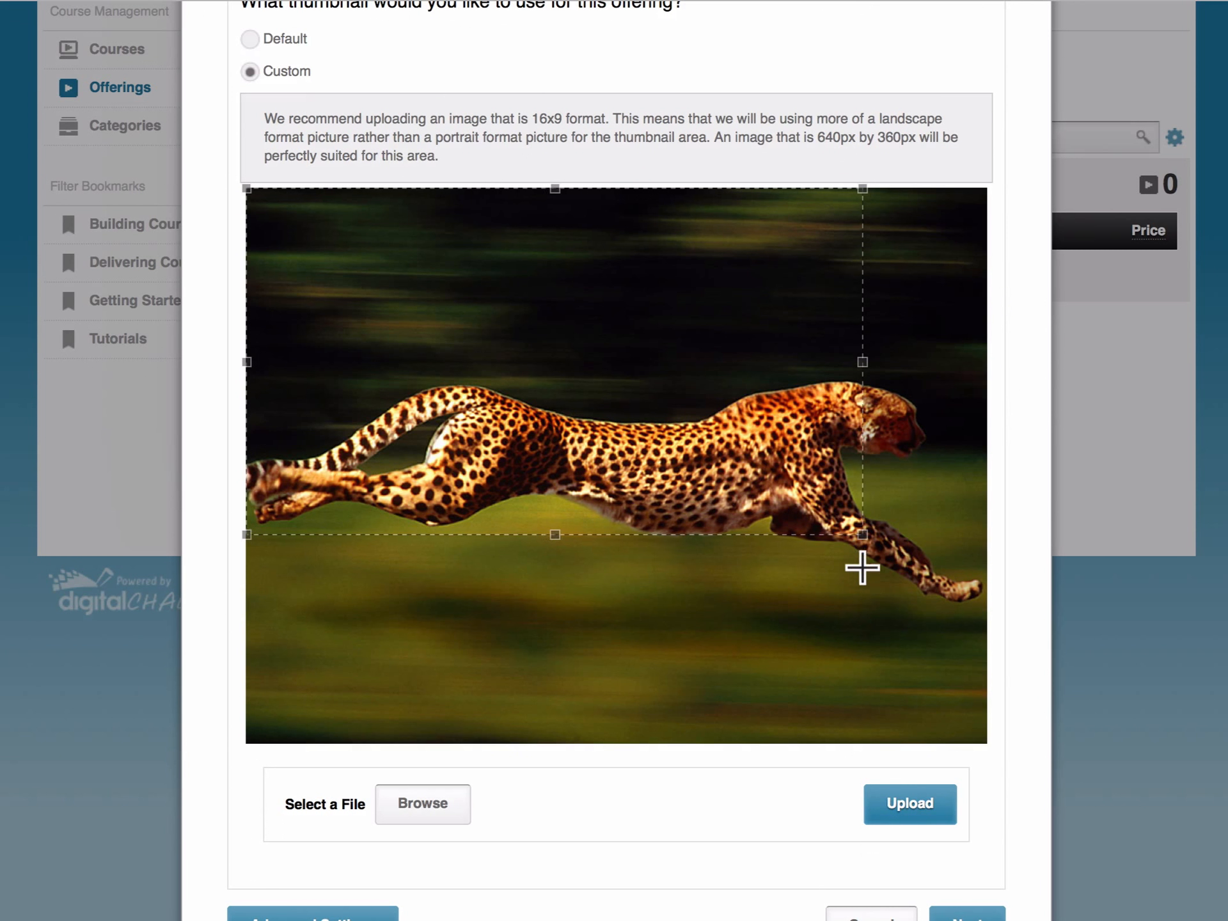
drag(863, 546, 995, 651)
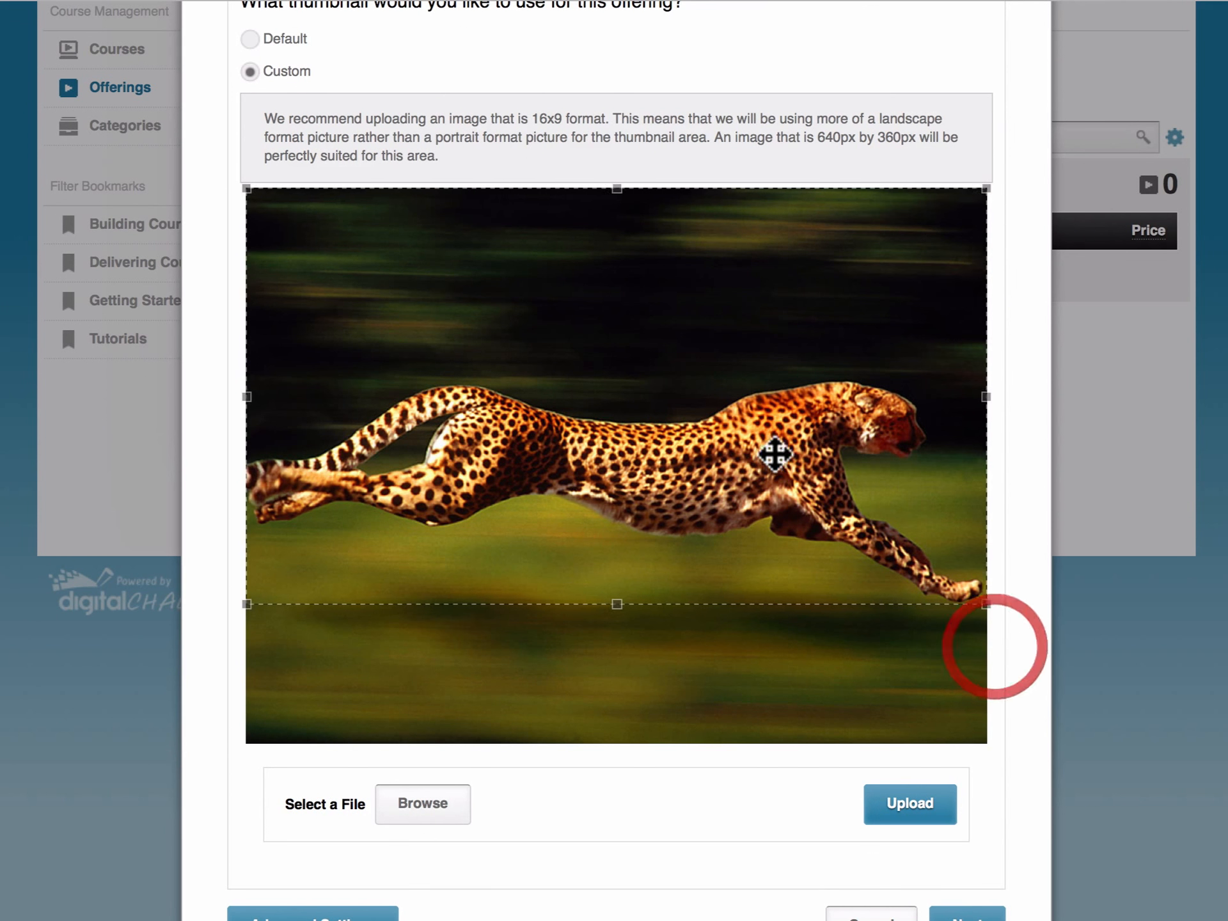
drag(755, 435, 758, 512)
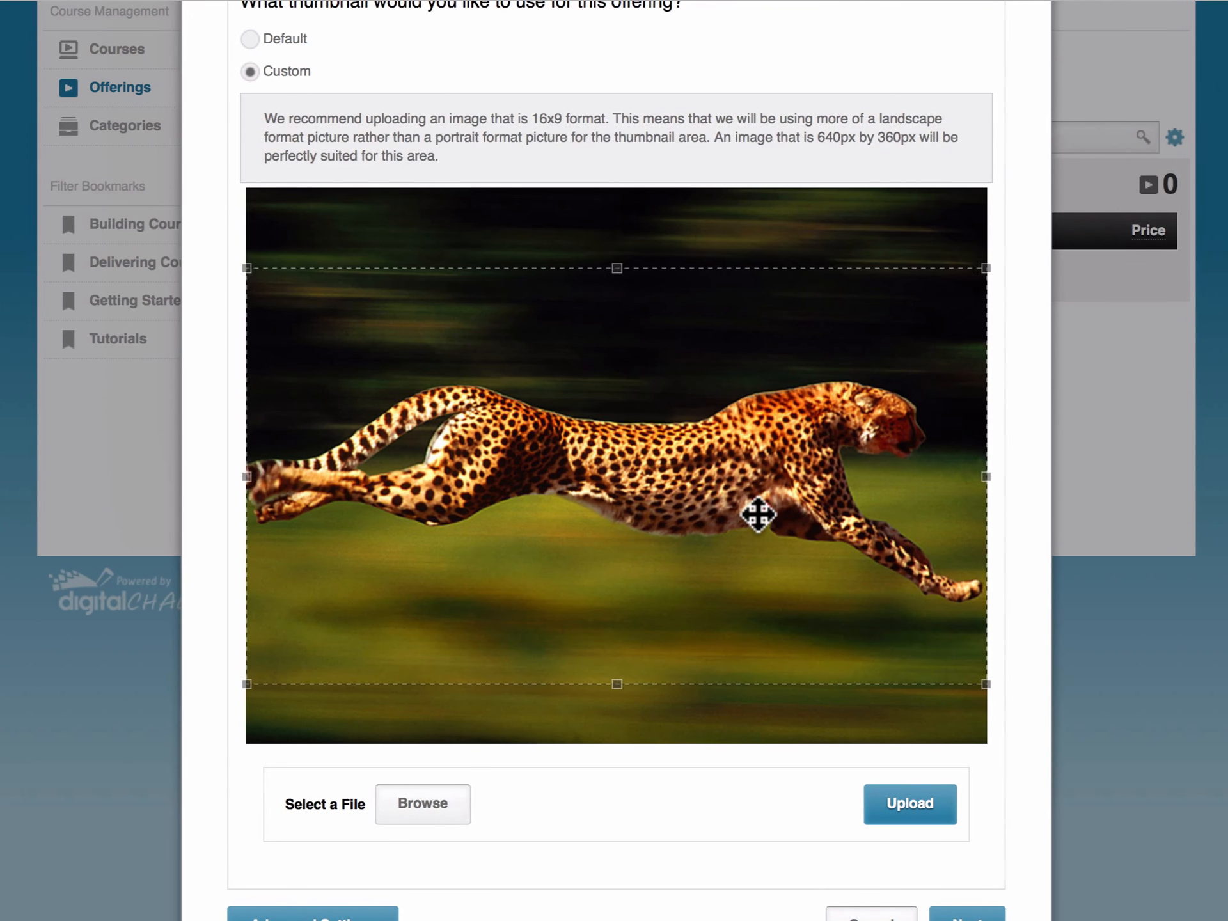
scroll(1000, 487, down, 1)
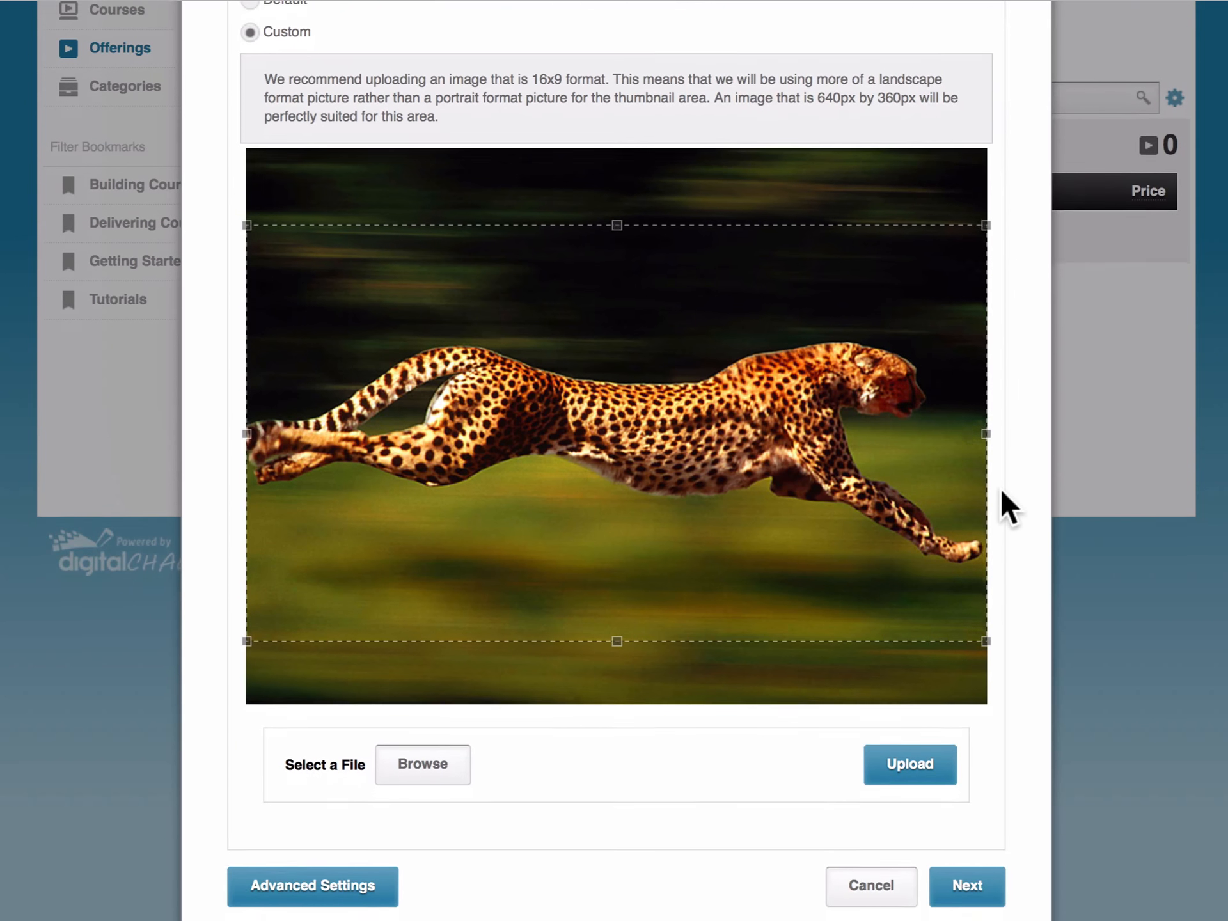
click(969, 889)
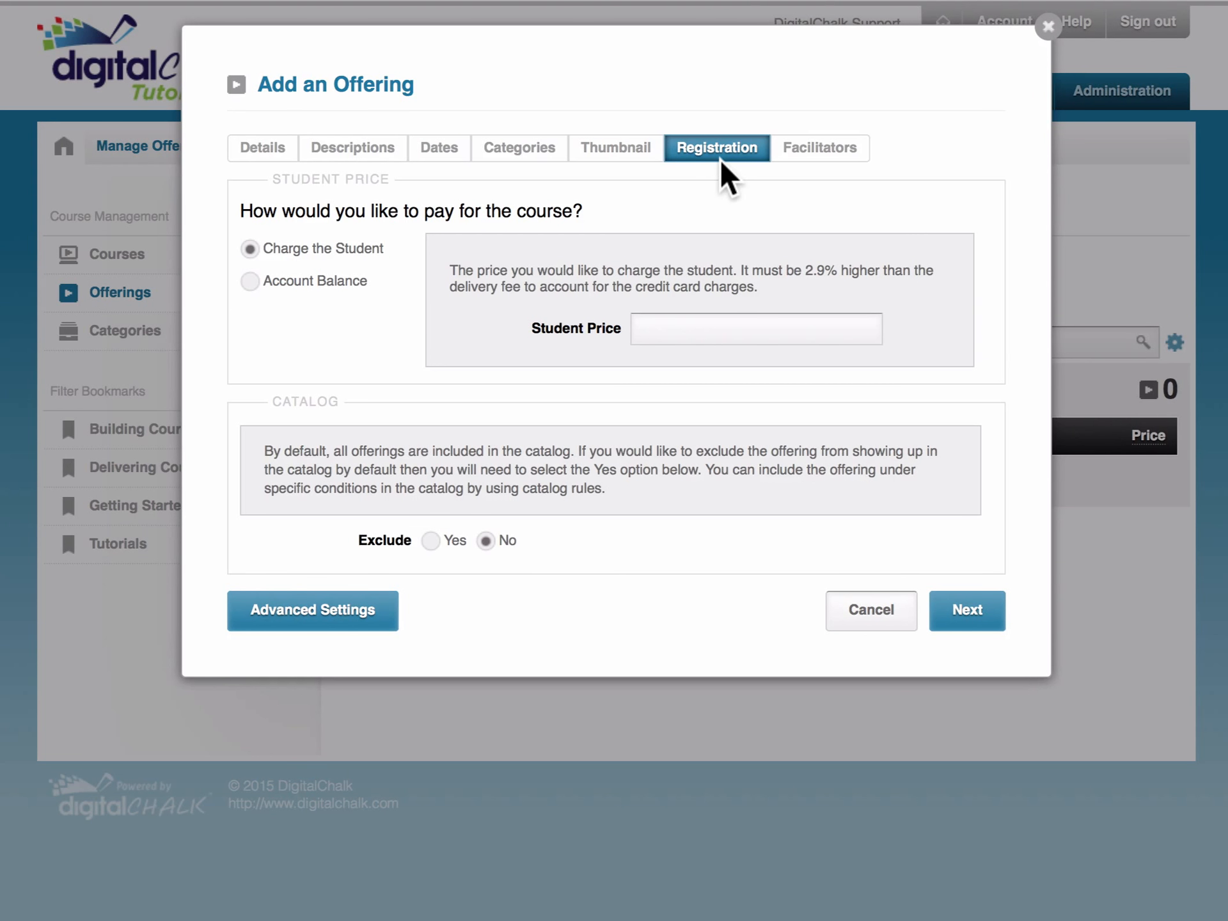
- Enter 100.00 as the Student Price under Charge the Student
click(712, 326)
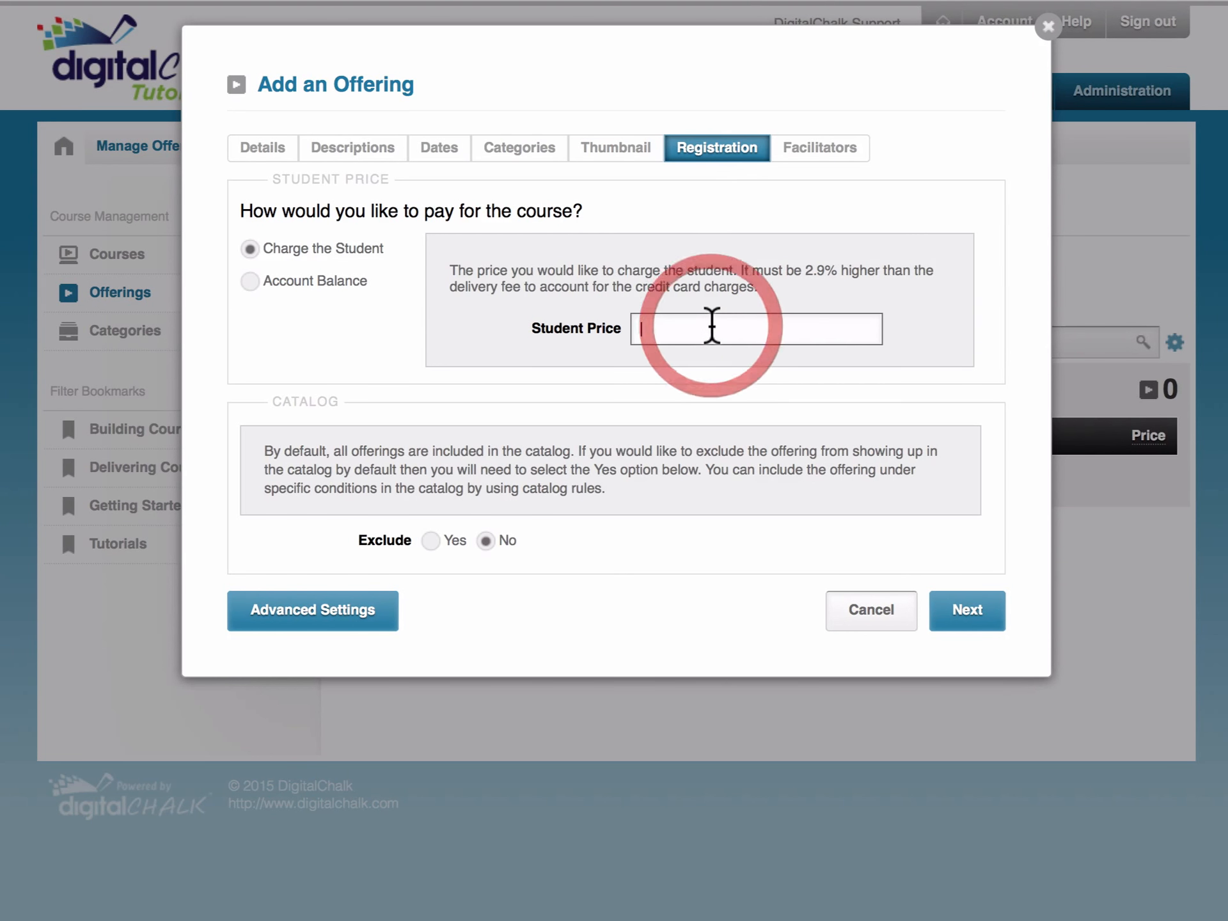
text(1)
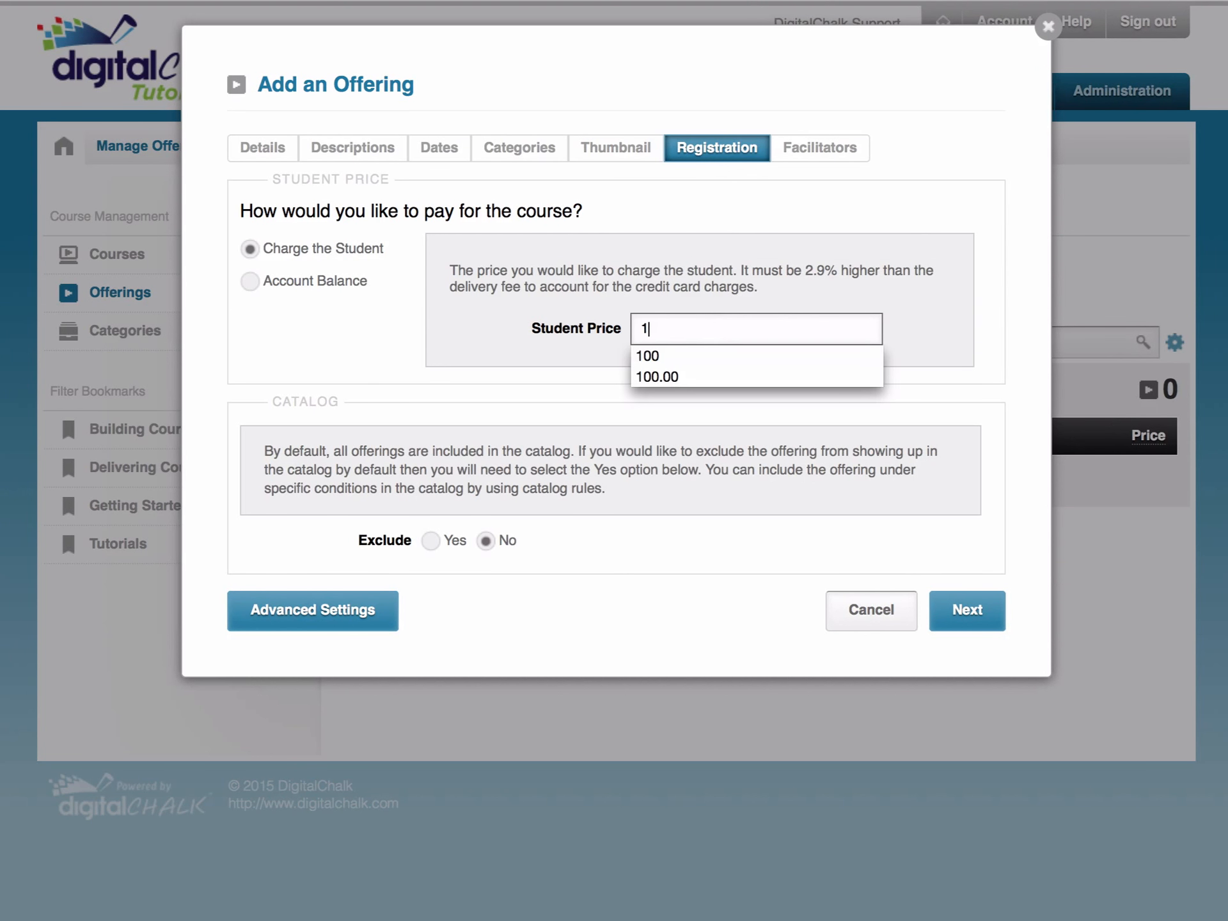
text(00.00)
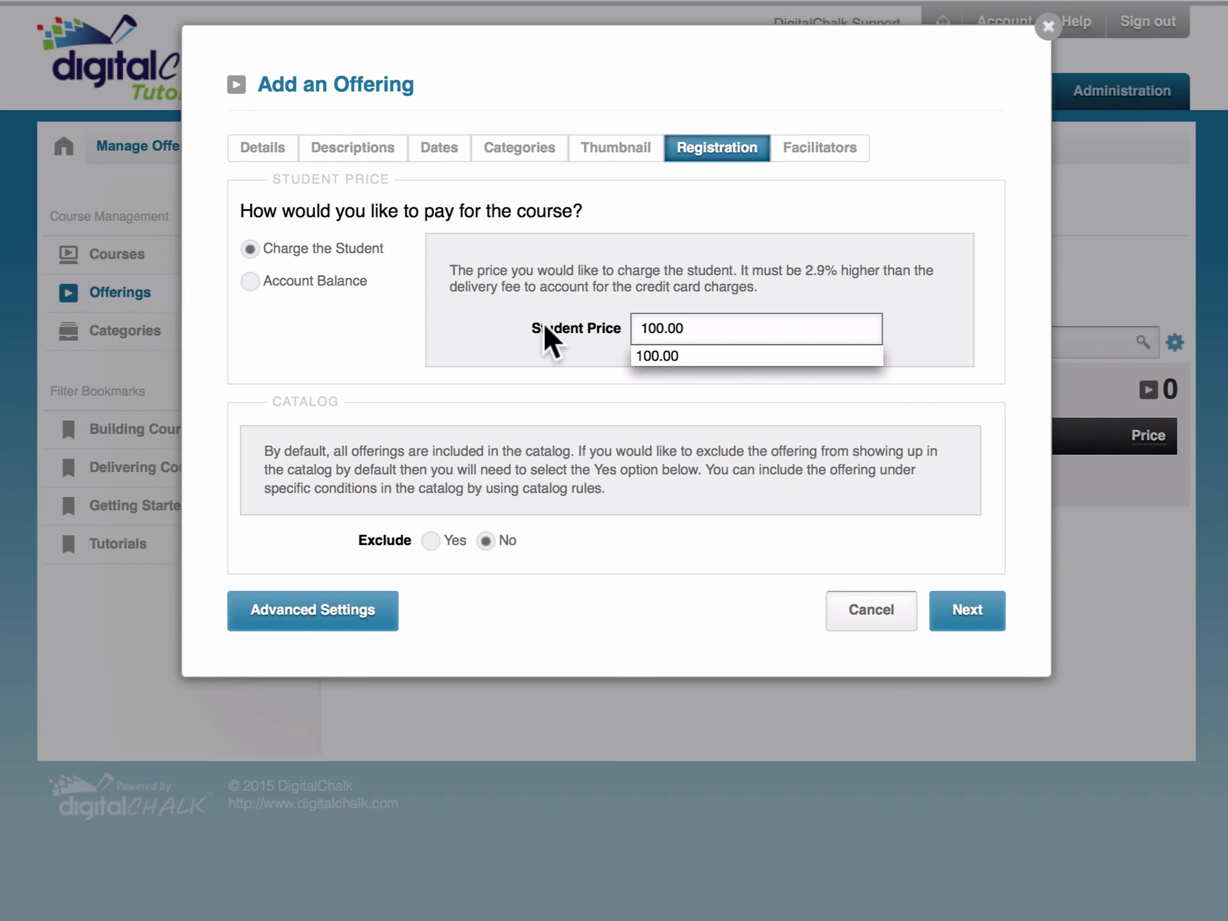
click(482, 323)
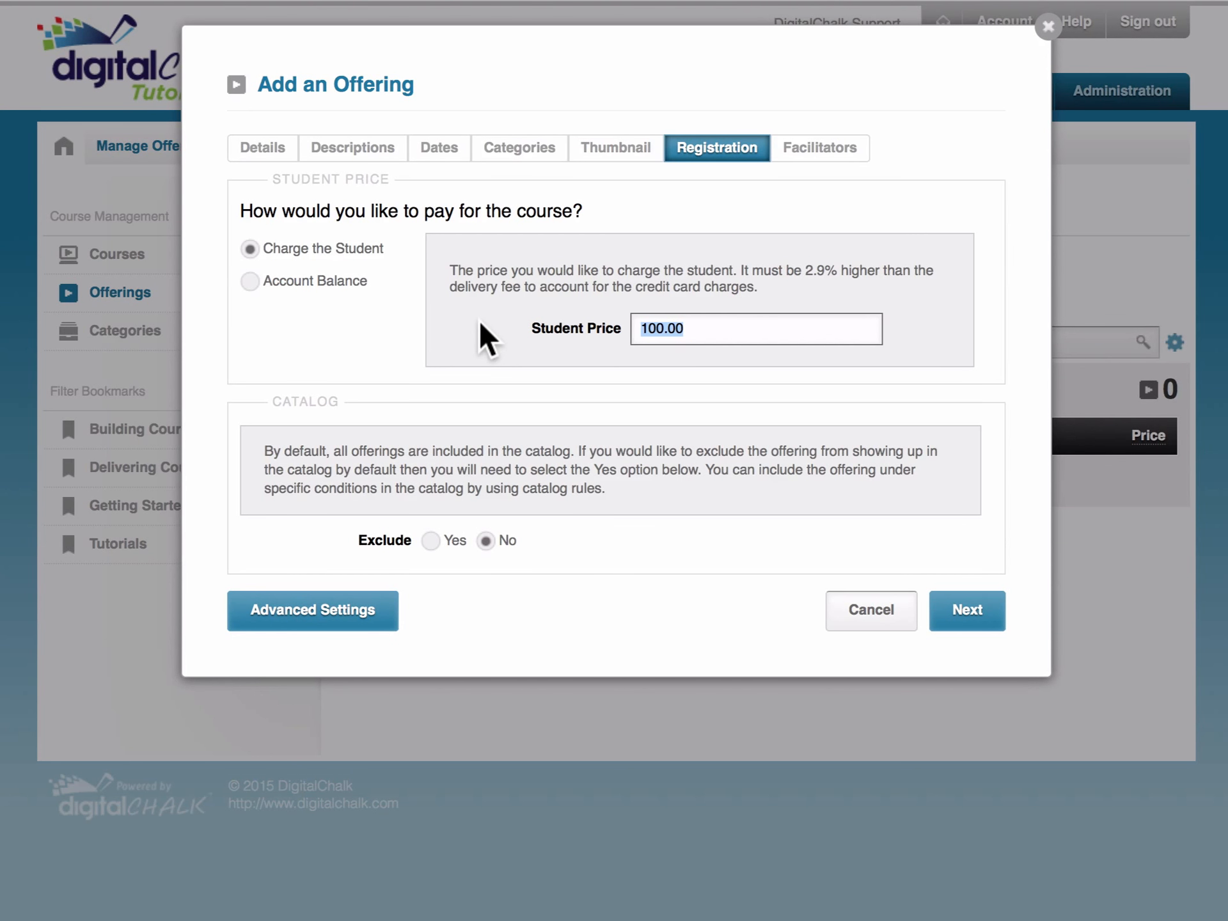
click(250, 282)
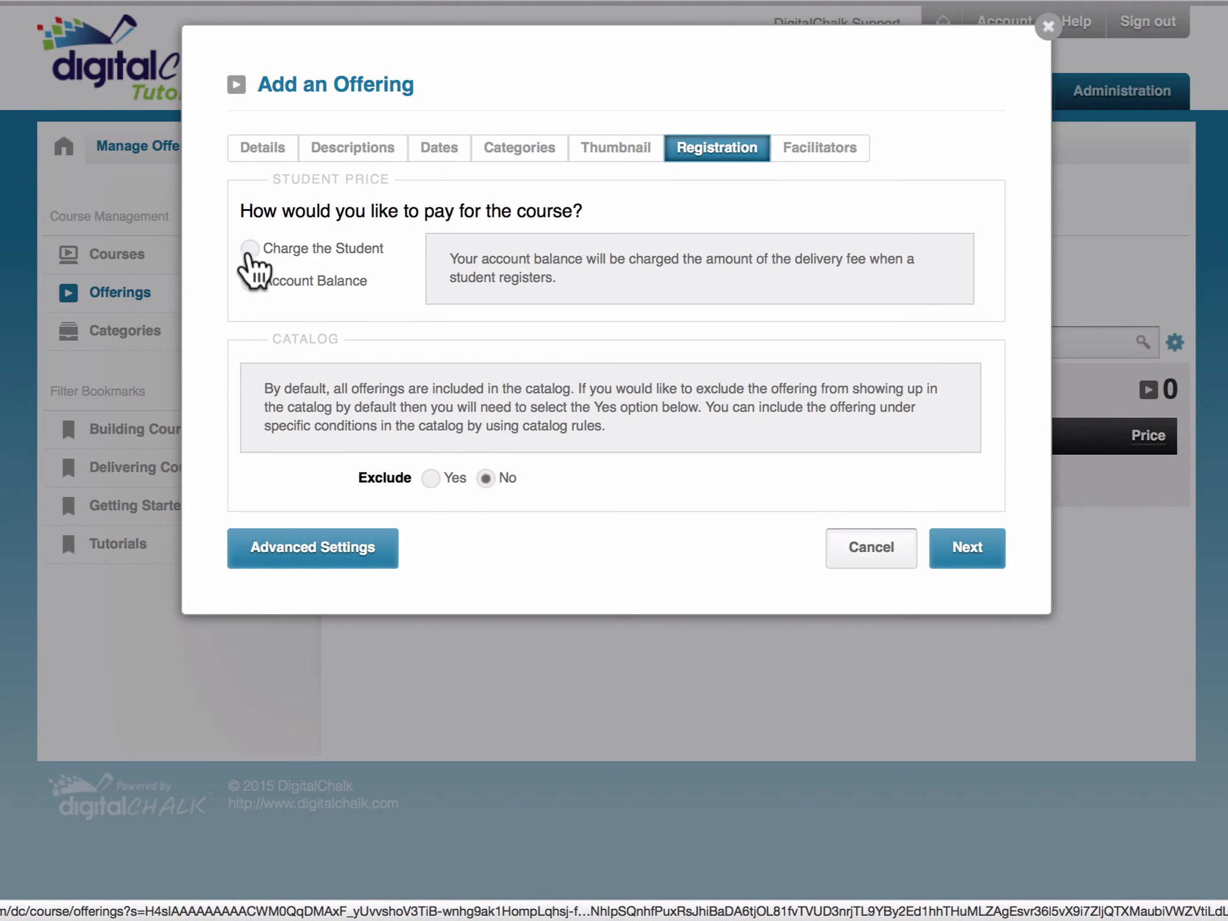
click(251, 248)
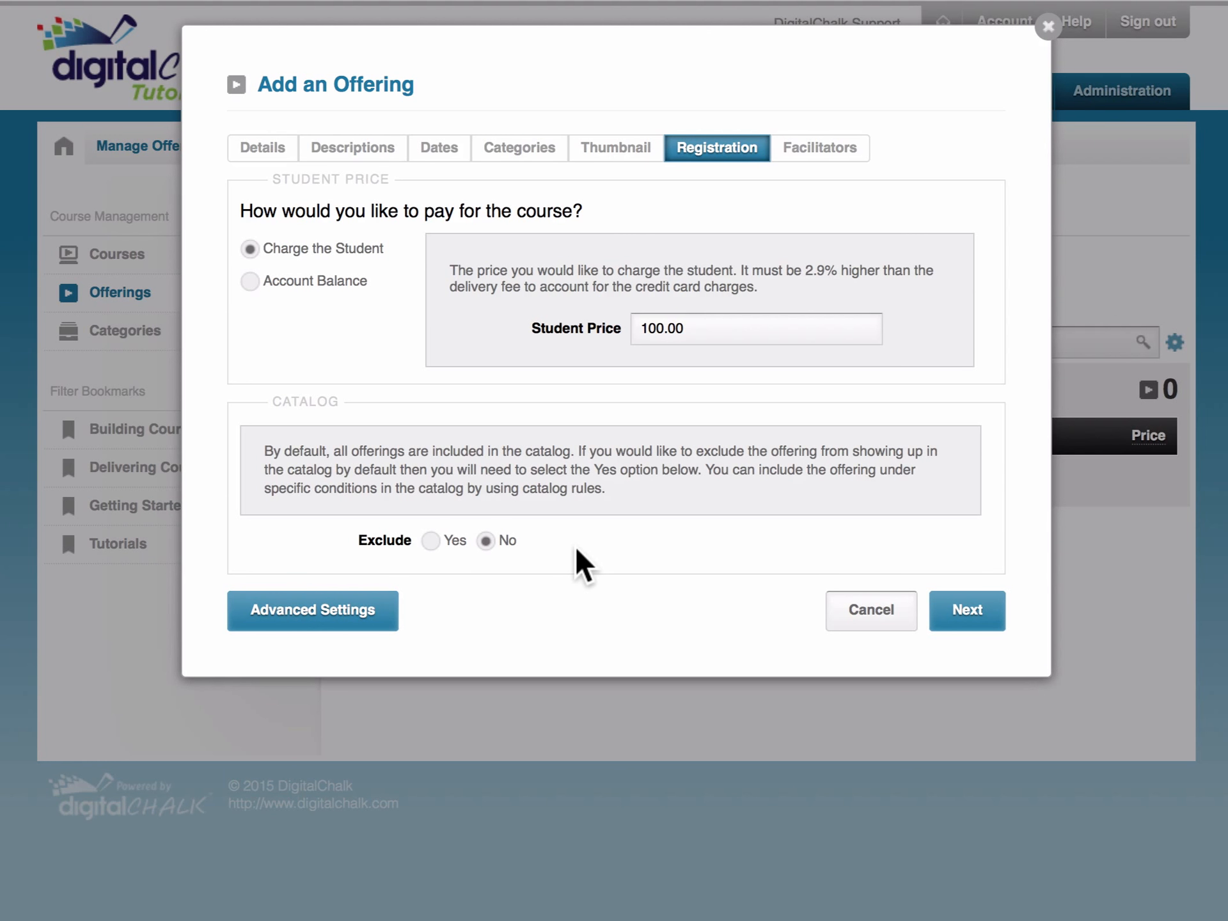
- Set Exclude to Yes to keep the offering out of the catalog
click(430, 542)
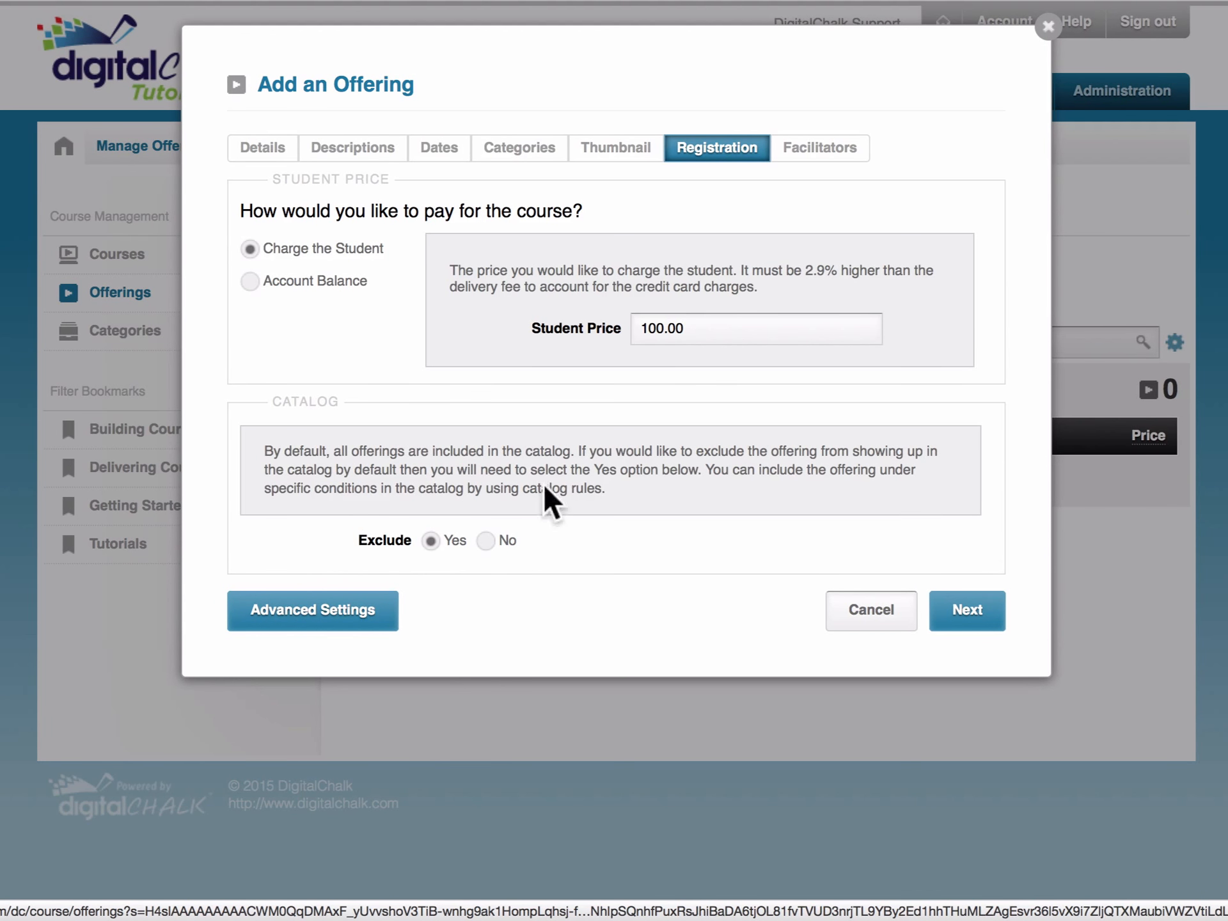
click(819, 157)
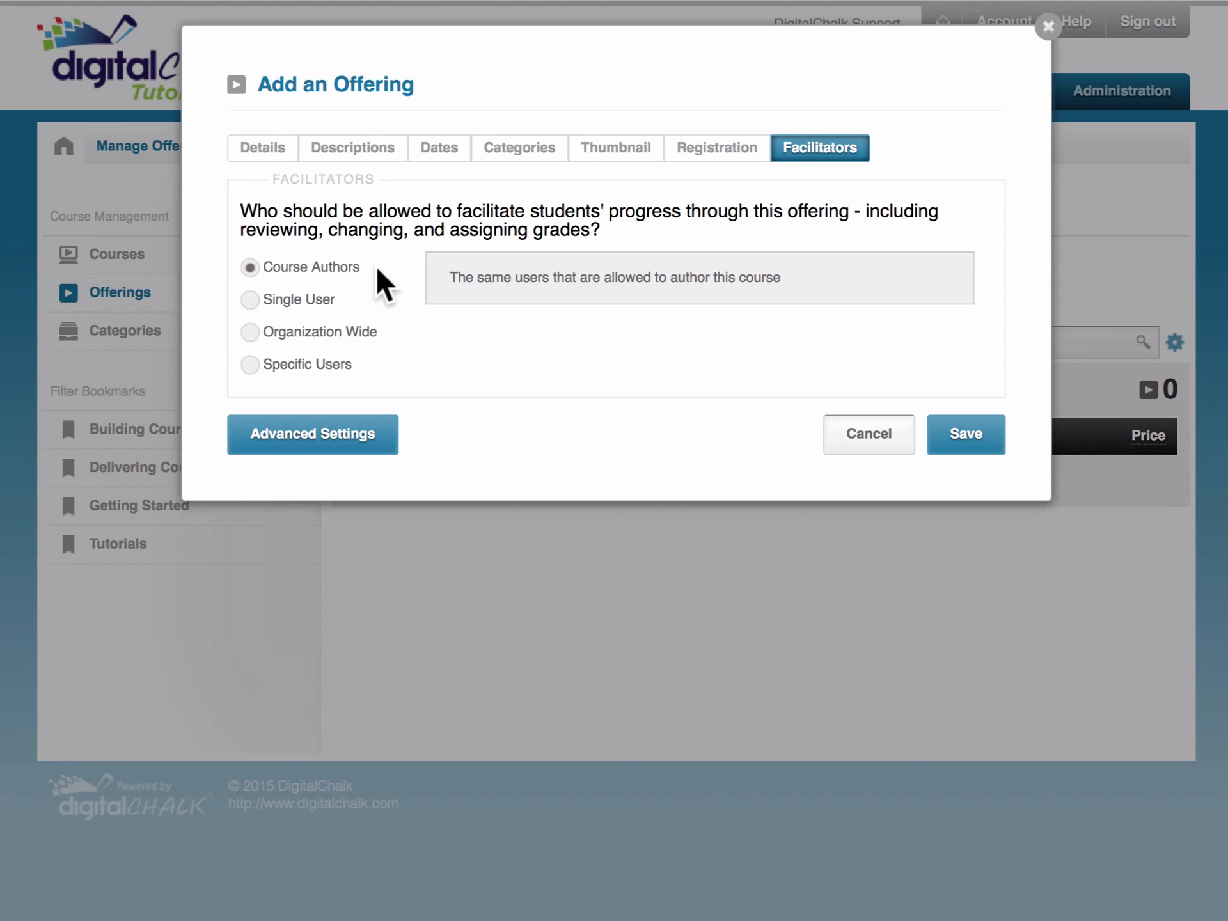
- Try the Single User and Organization Wide facilitator options, then settle on Specific Users
click(250, 299)
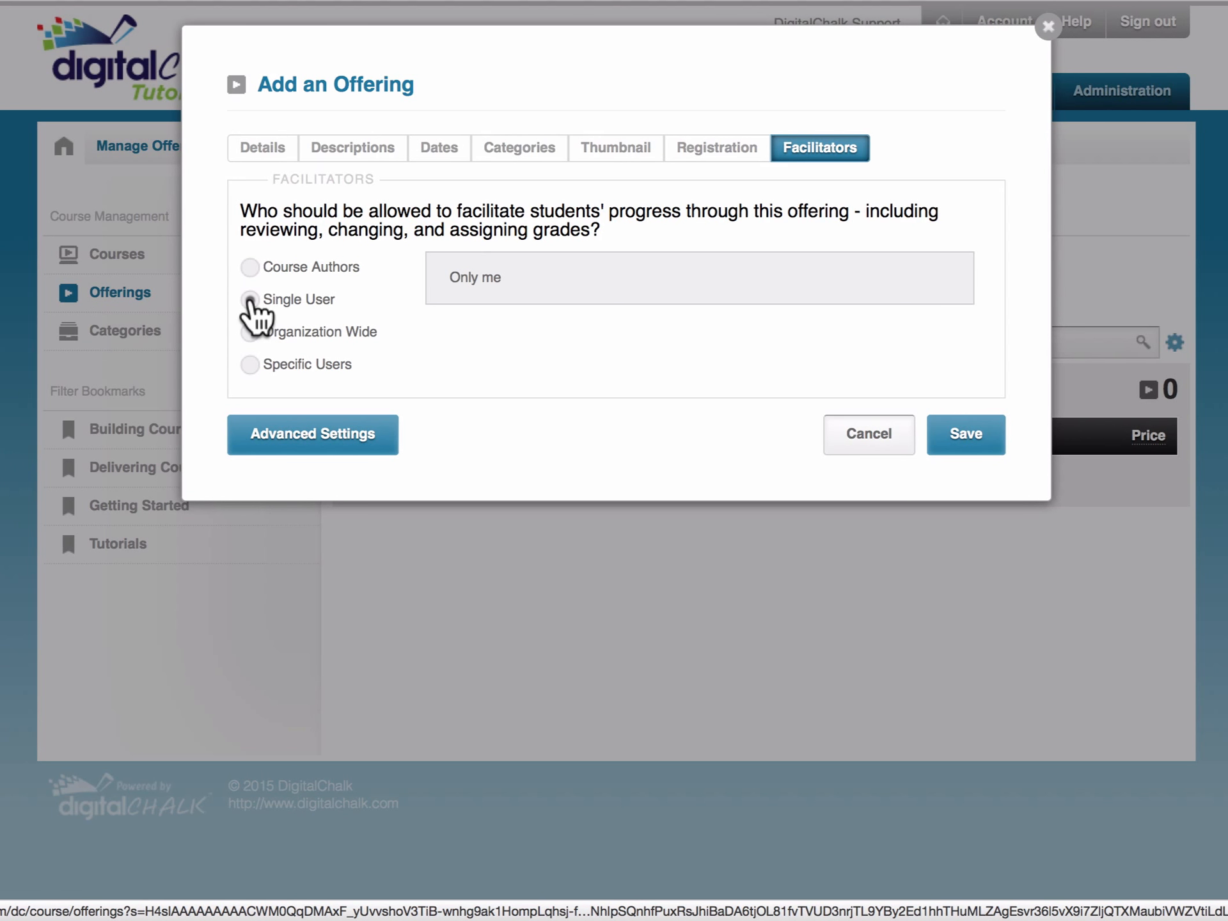
click(250, 333)
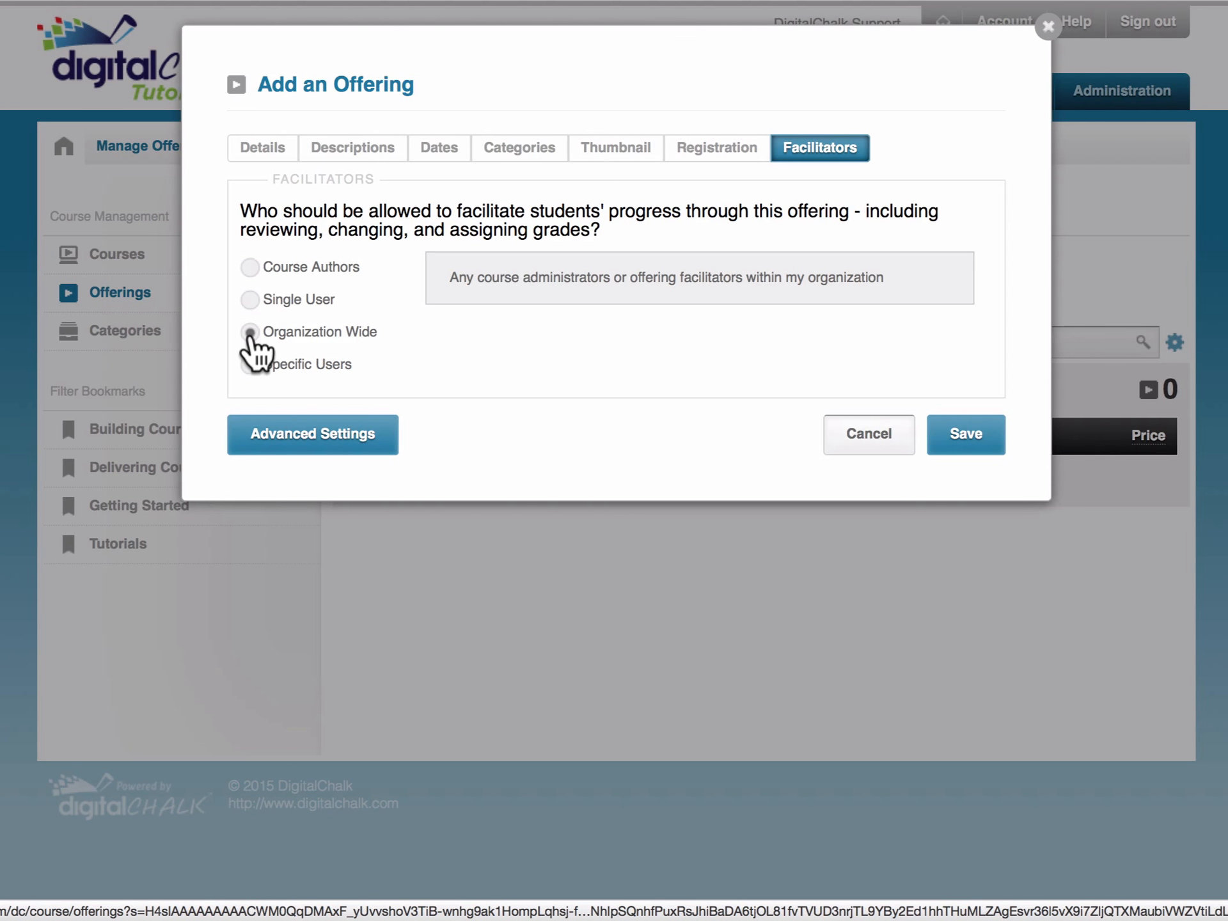
click(249, 364)
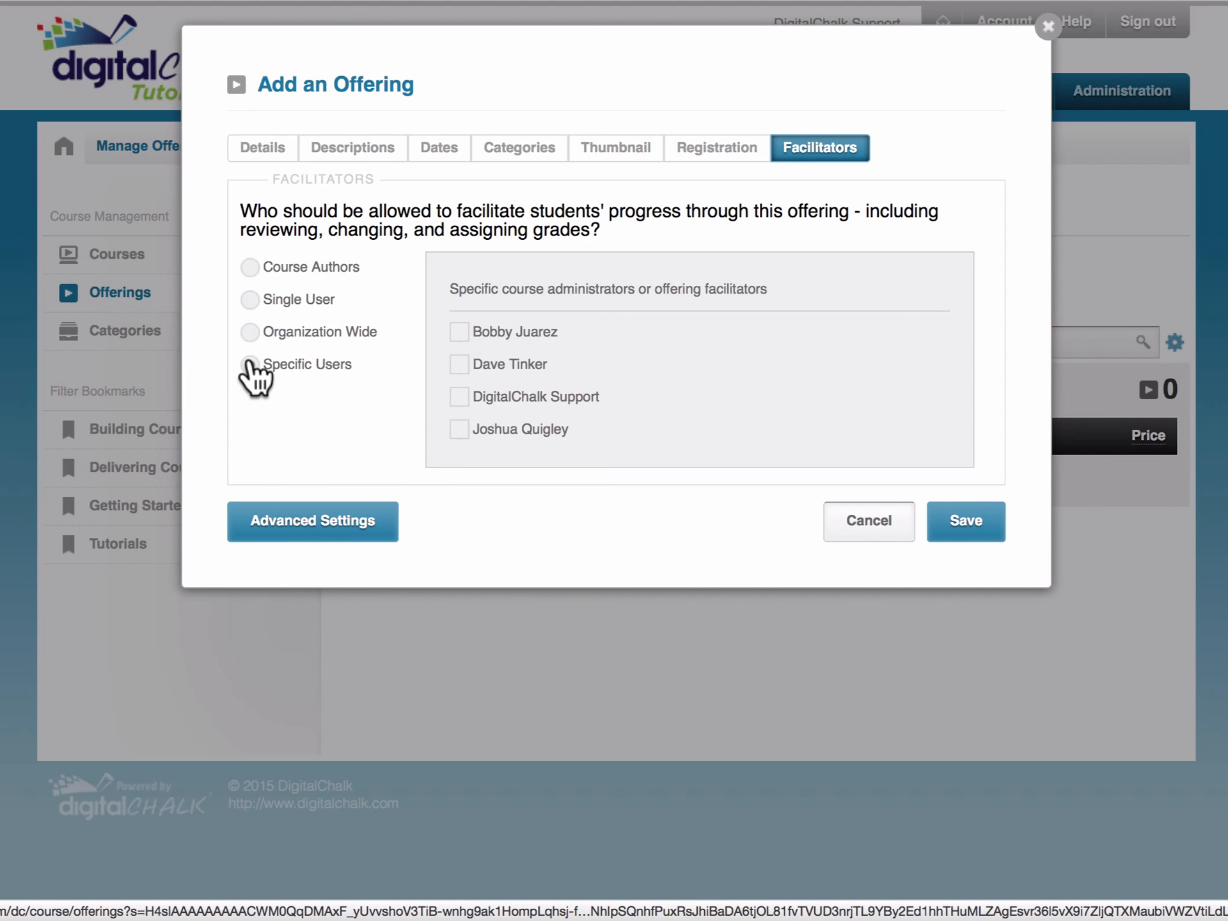